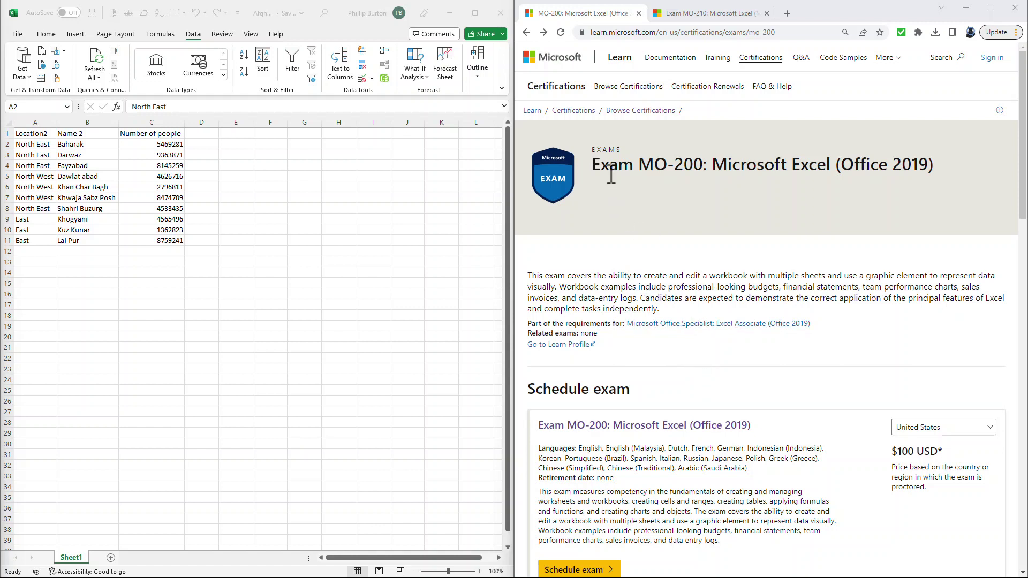
# - Highlight parts of the exam title, including Office 2019, then switch to the MO-210 exam page
pyautogui.moveTo(593, 168); pyautogui.dragTo(731, 167)
pyautogui.click(848, 168)
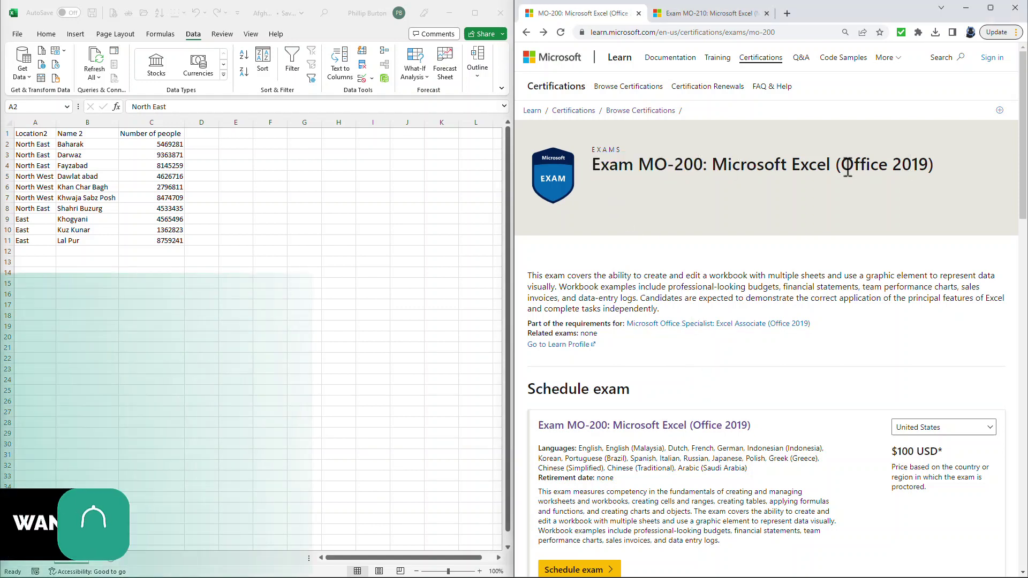
pyautogui.moveTo(848, 168); pyautogui.dragTo(931, 168)
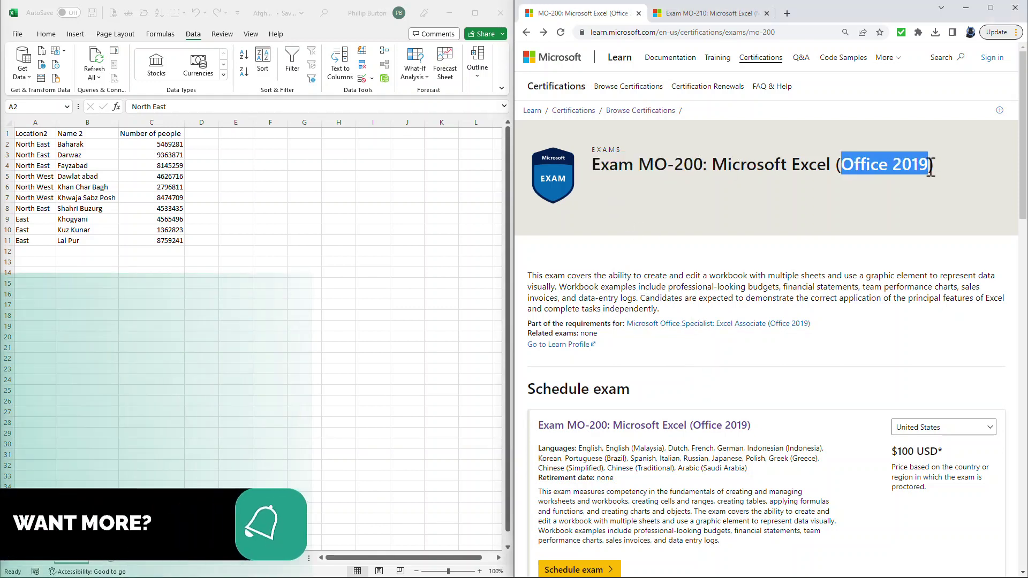
pyautogui.click(853, 297)
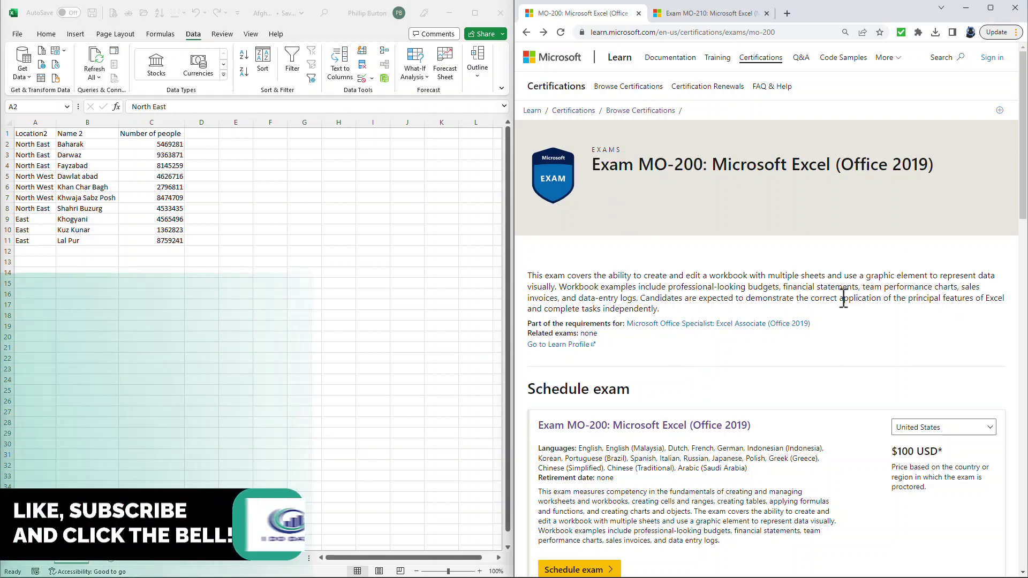
pyautogui.click(716, 16)
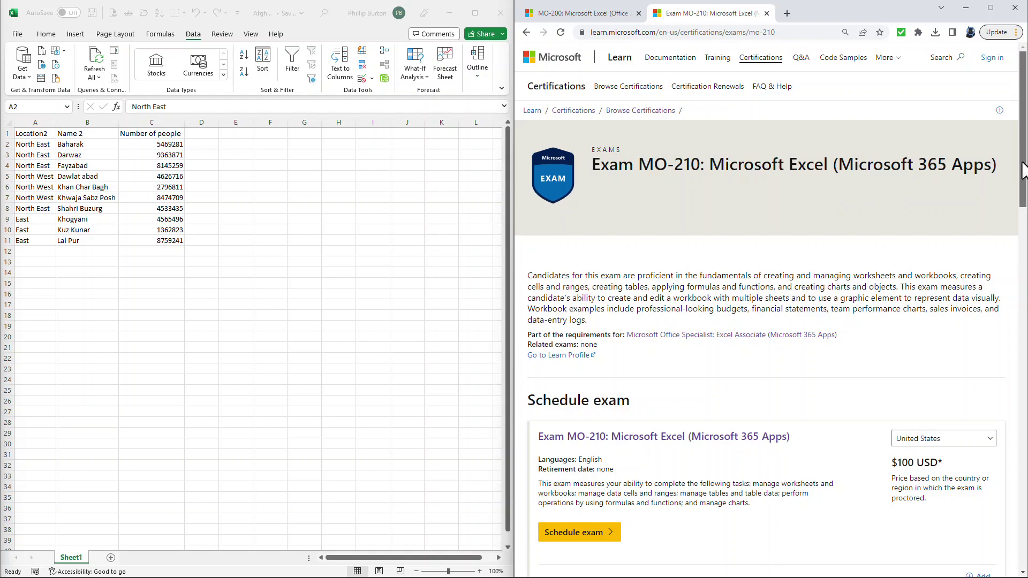
# - Highlight each of the five Skills measured areas, from worksheets and workbooks through Manage charts
pyautogui.moveTo(1023, 171); pyautogui.dragTo(1022, 281)
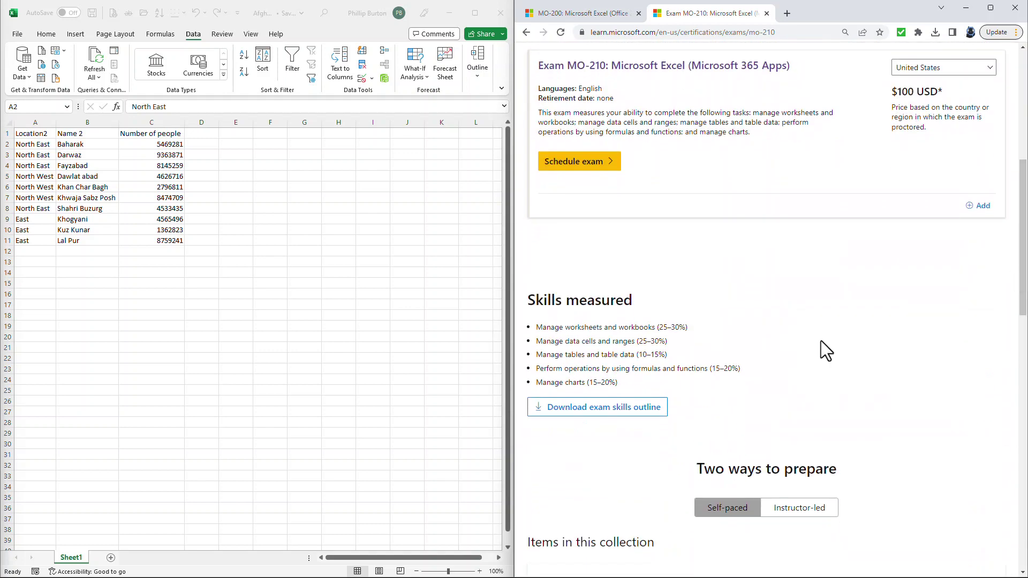
pyautogui.moveTo(537, 330); pyautogui.dragTo(657, 330)
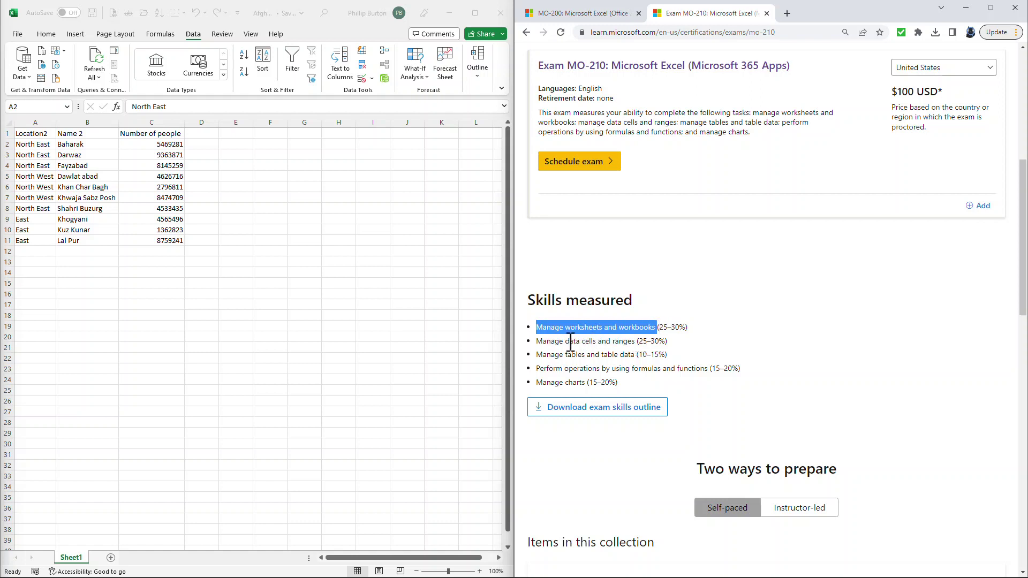
pyautogui.moveTo(565, 341); pyautogui.dragTo(632, 341)
pyautogui.moveTo(568, 358); pyautogui.dragTo(636, 355)
pyautogui.moveTo(536, 369); pyautogui.dragTo(707, 369)
pyautogui.moveTo(539, 383); pyautogui.dragTo(585, 383)
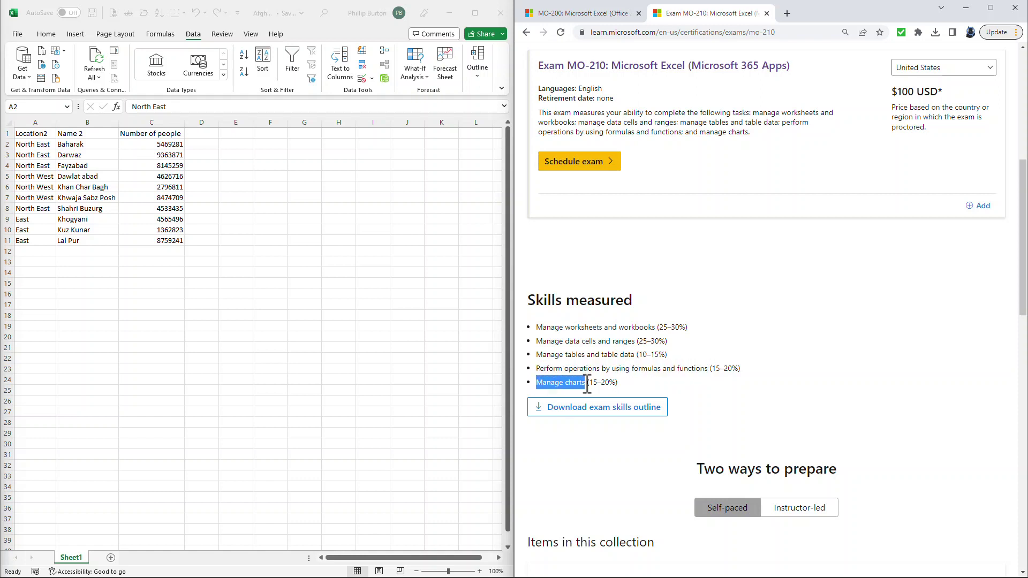
pyautogui.click(631, 383)
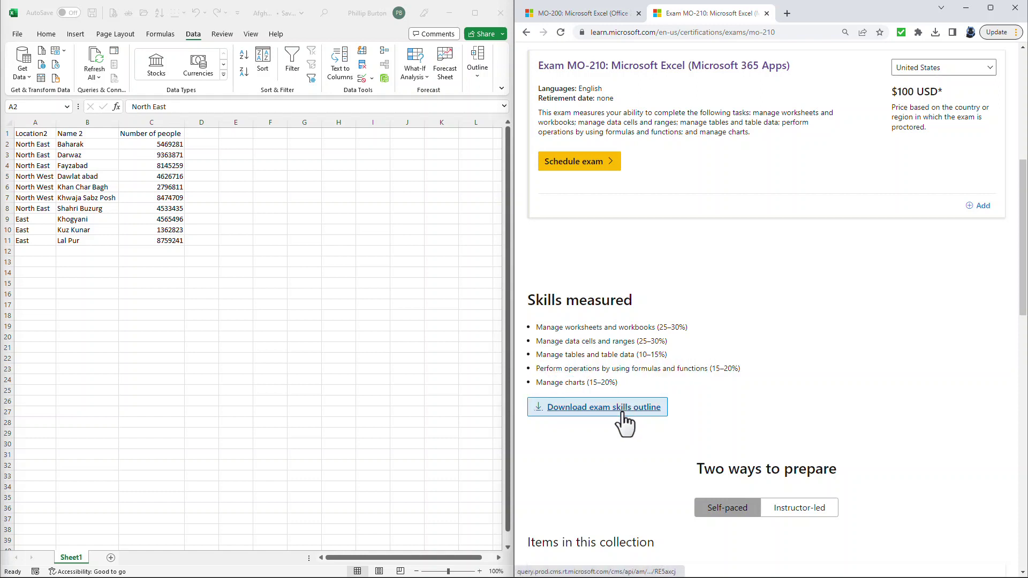
# - Open the exam skills outline PDF and highlight the text-file and online-source import lines
pyautogui.click(623, 413)
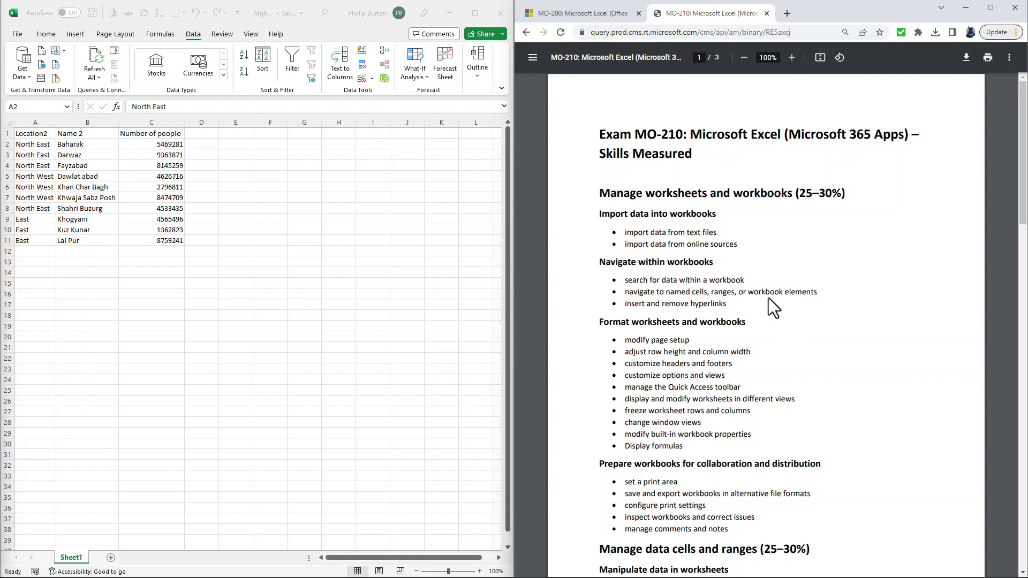
pyautogui.moveTo(625, 231); pyautogui.dragTo(720, 226)
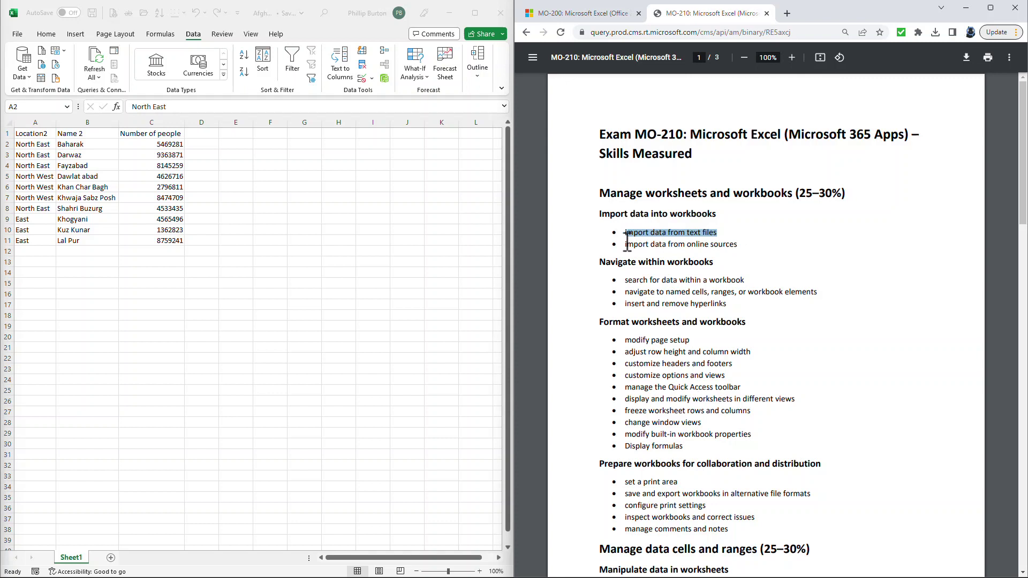
pyautogui.moveTo(627, 241); pyautogui.dragTo(750, 242)
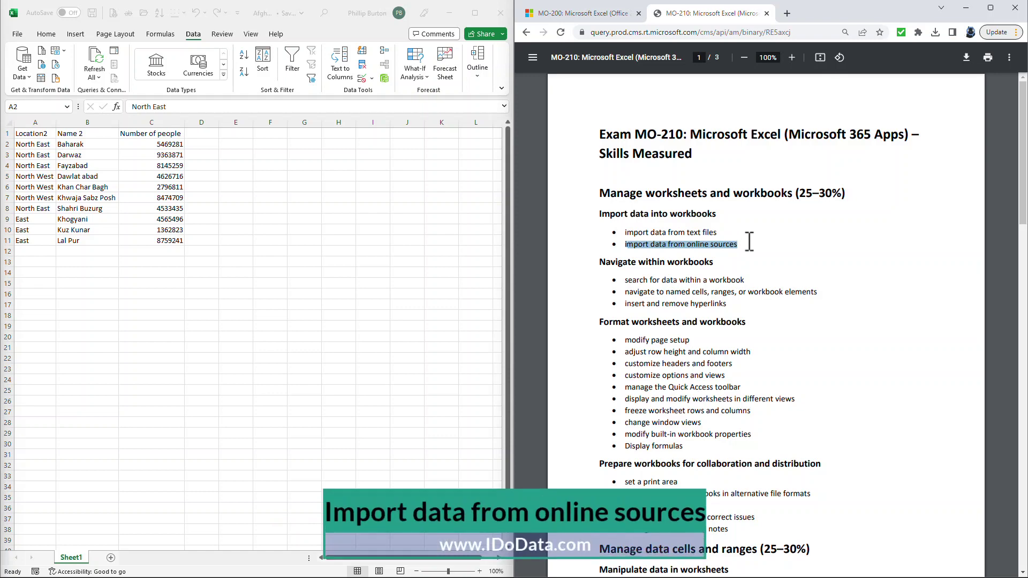
pyautogui.click(428, 91)
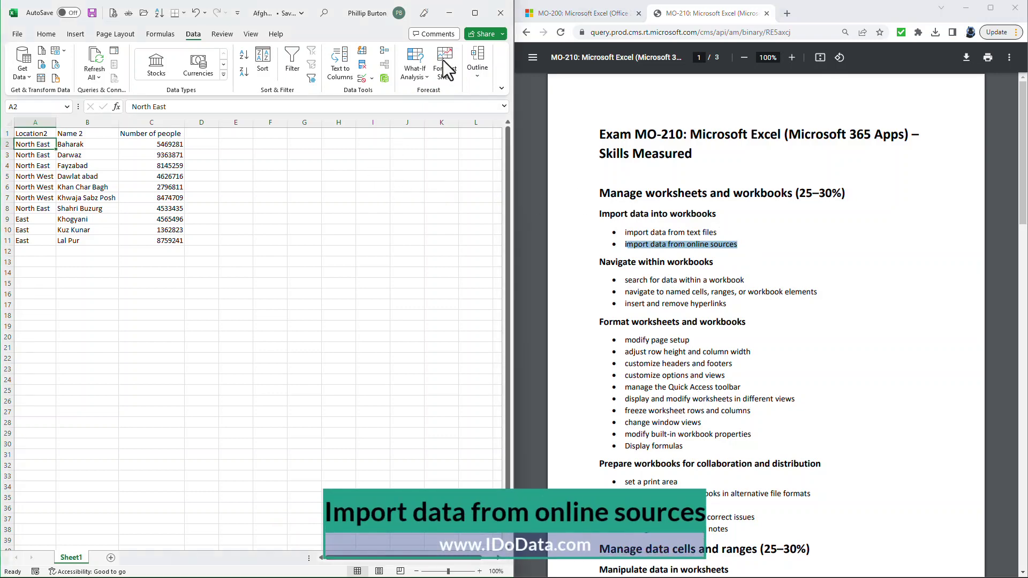
pyautogui.click(475, 16)
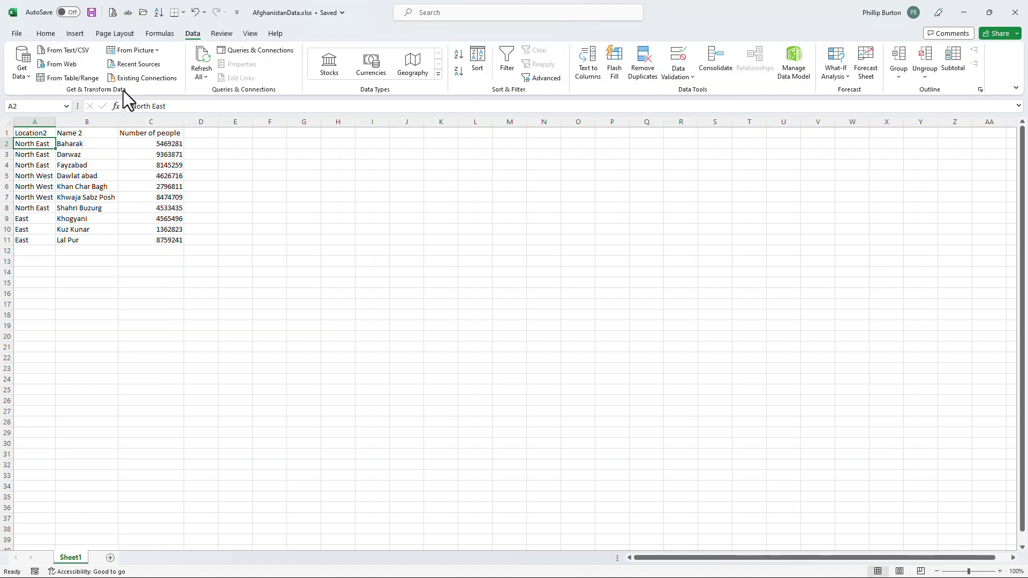
pyautogui.click(60, 65)
pyautogui.click(62, 66)
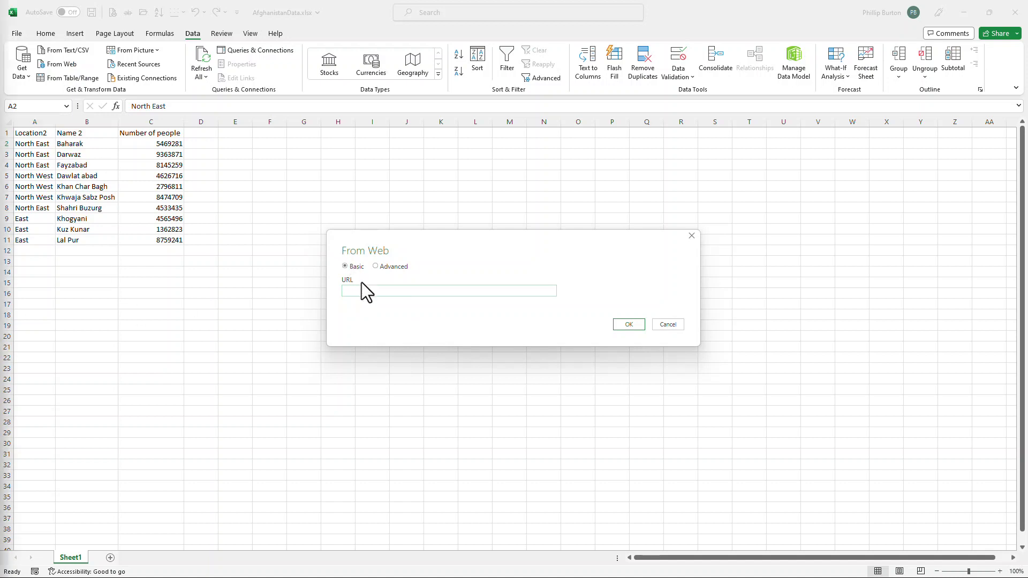
pyautogui.write('https://www.bbc.co.uk/news/business/market-data')
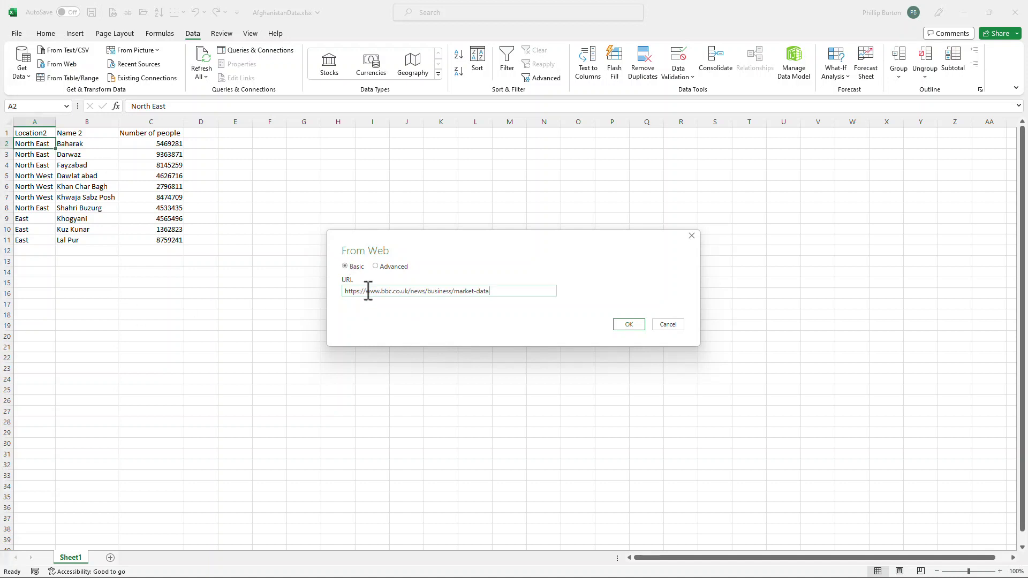
# - Connect to the BBC page anonymously and load the UK markets table into a new sheet
pyautogui.click(631, 324)
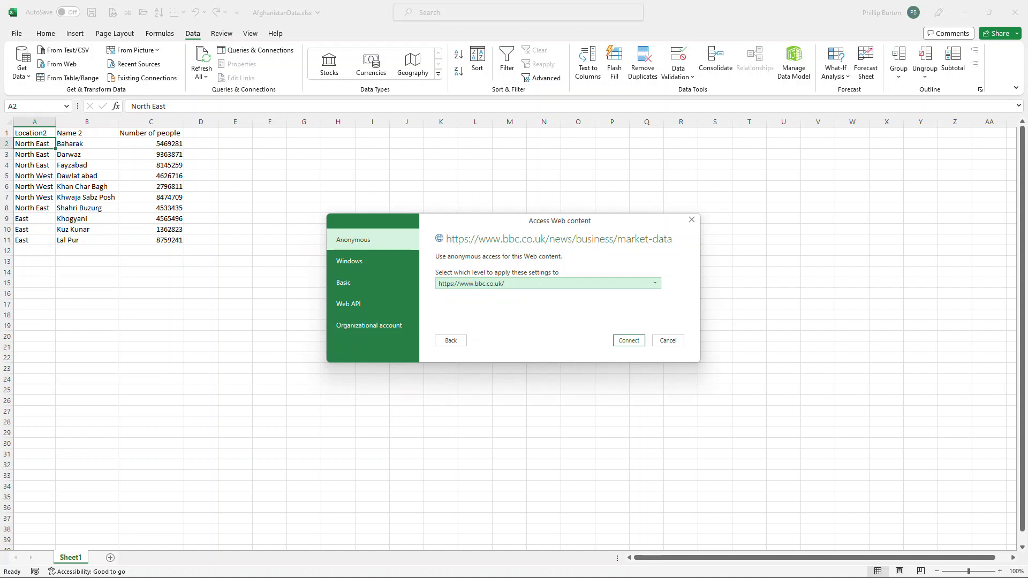
pyautogui.click(365, 284)
pyautogui.click(375, 242)
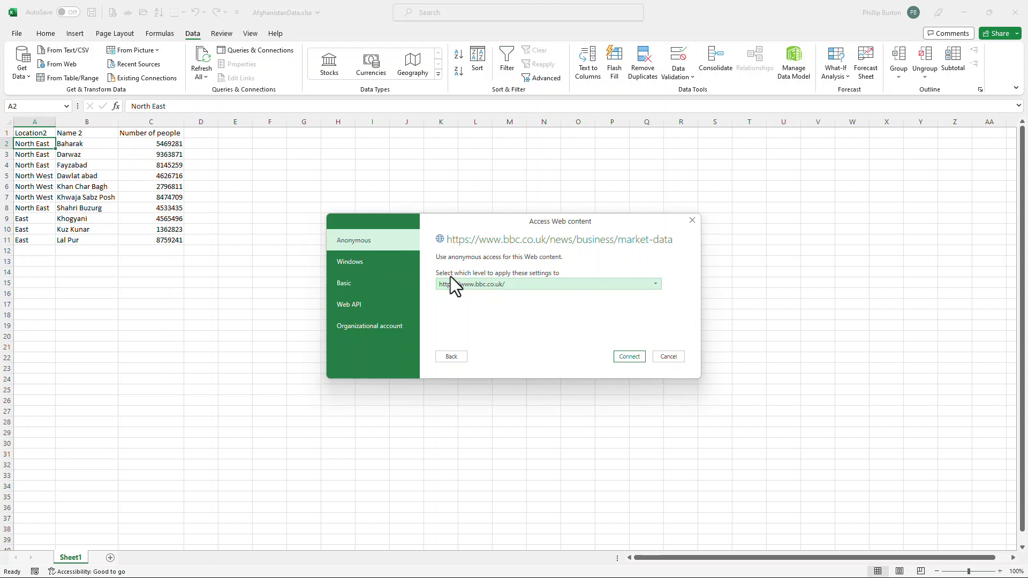
pyautogui.click(633, 358)
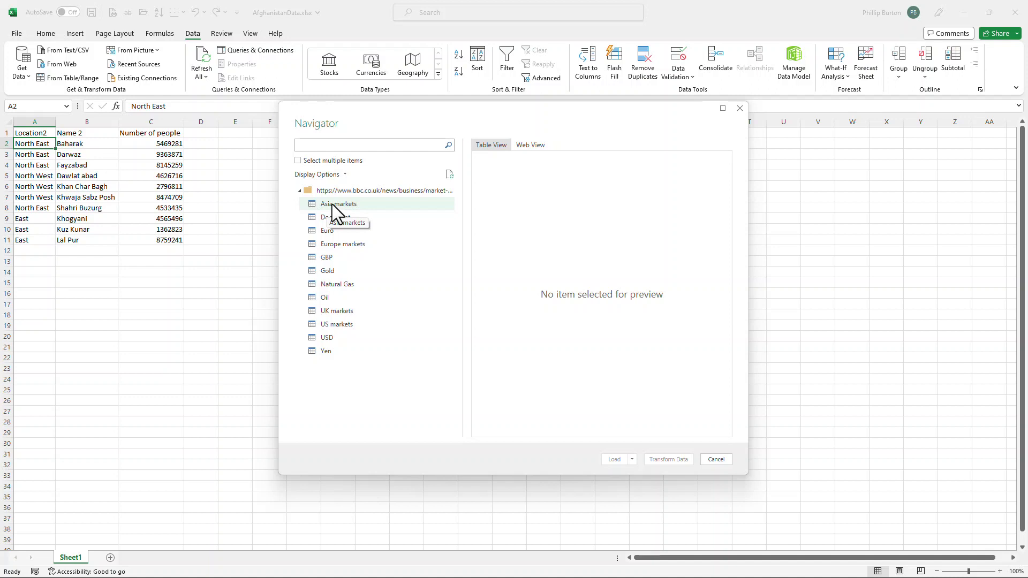
pyautogui.click(337, 312)
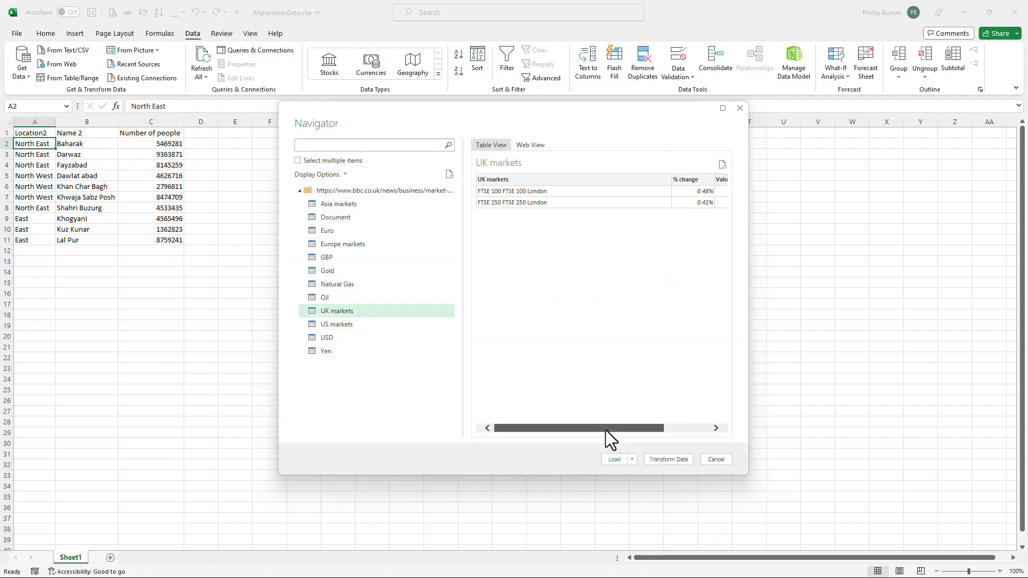
pyautogui.moveTo(606, 429); pyautogui.dragTo(639, 444)
pyautogui.click(621, 461)
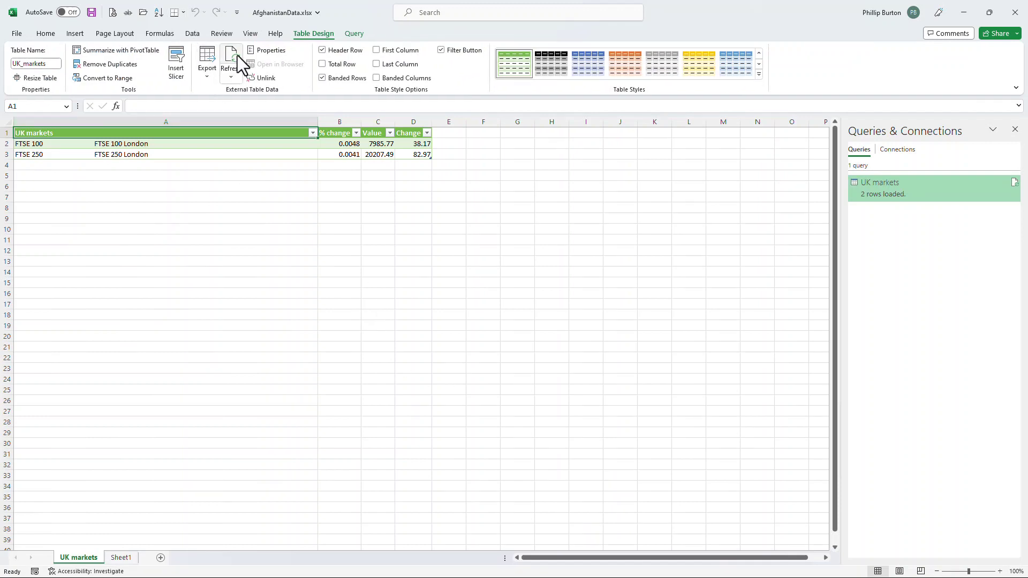
# - Select cell A5 and browse the Data > Get Data source submenus
pyautogui.click(196, 174)
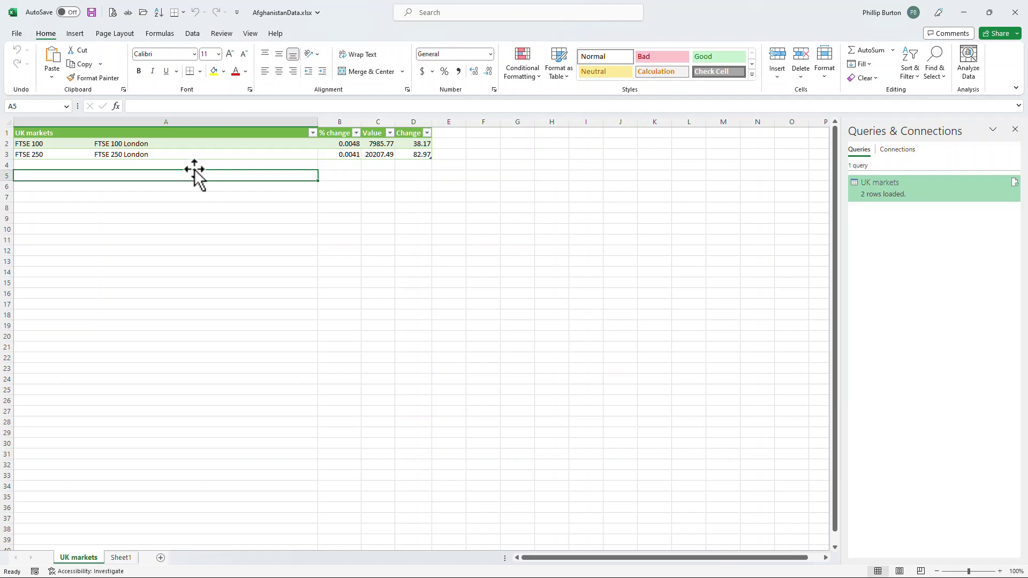
pyautogui.click(193, 34)
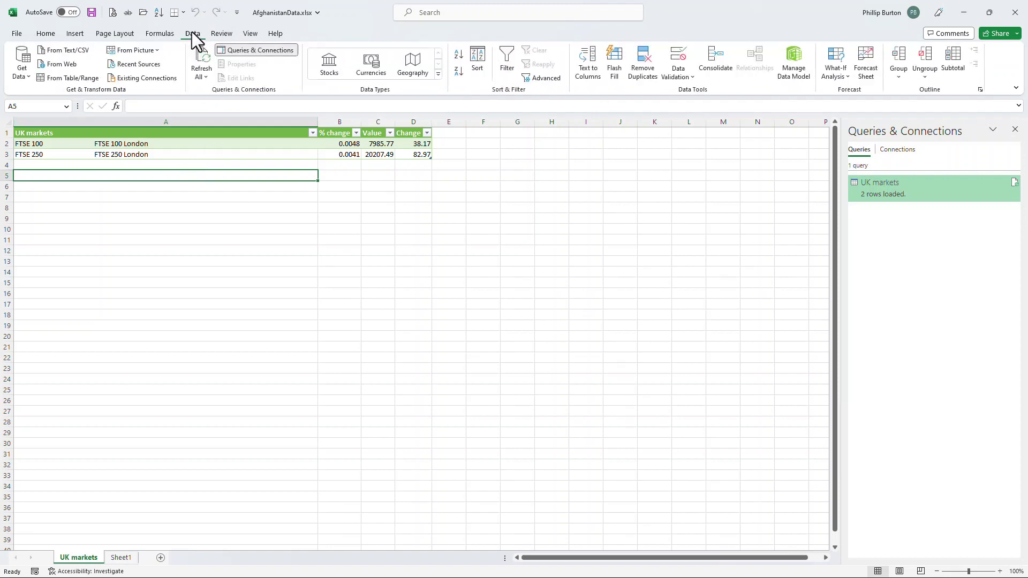
pyautogui.click(21, 75)
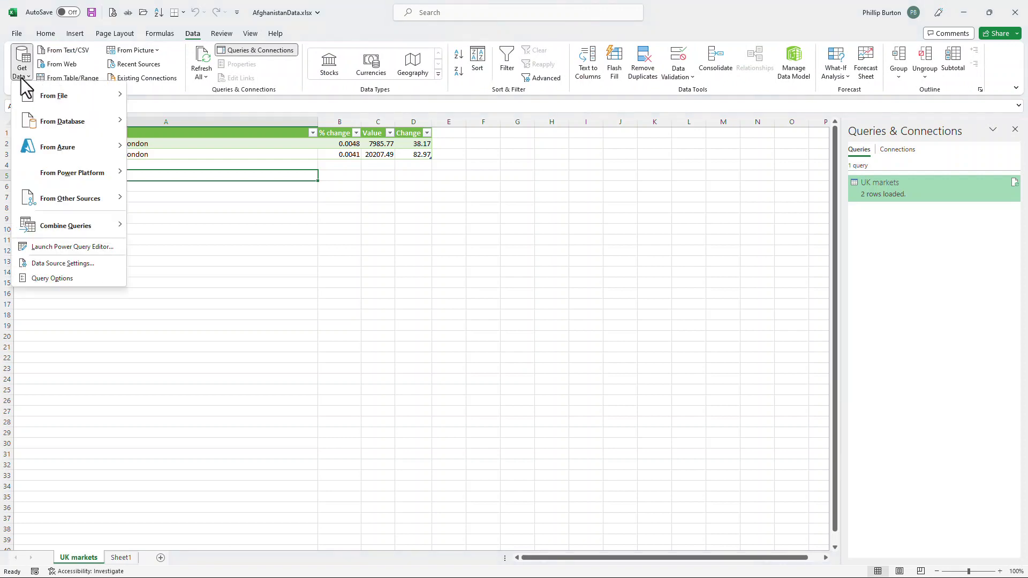
pyautogui.moveTo(62, 128)
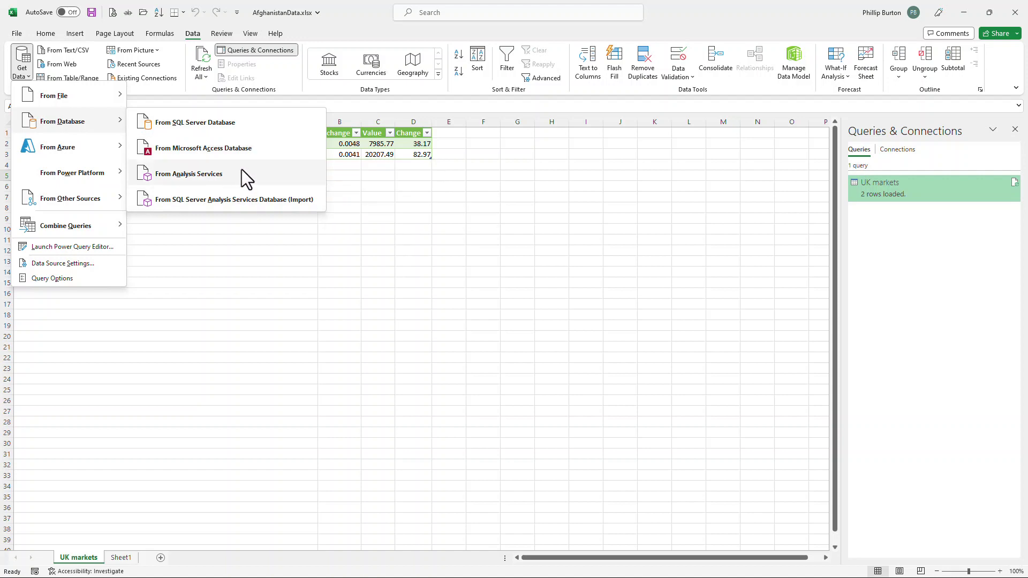
pyautogui.moveTo(68, 146)
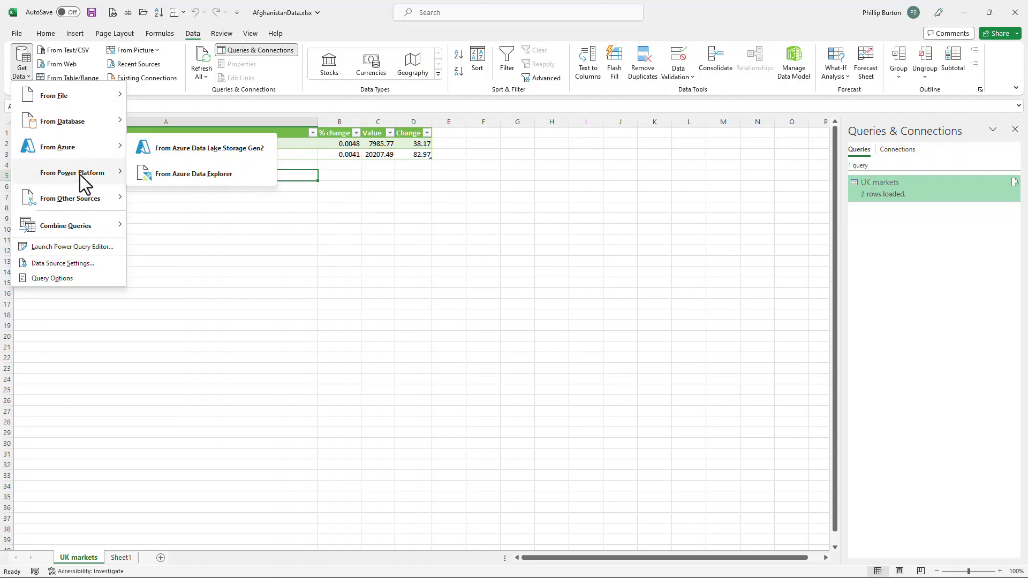
pyautogui.moveTo(80, 174)
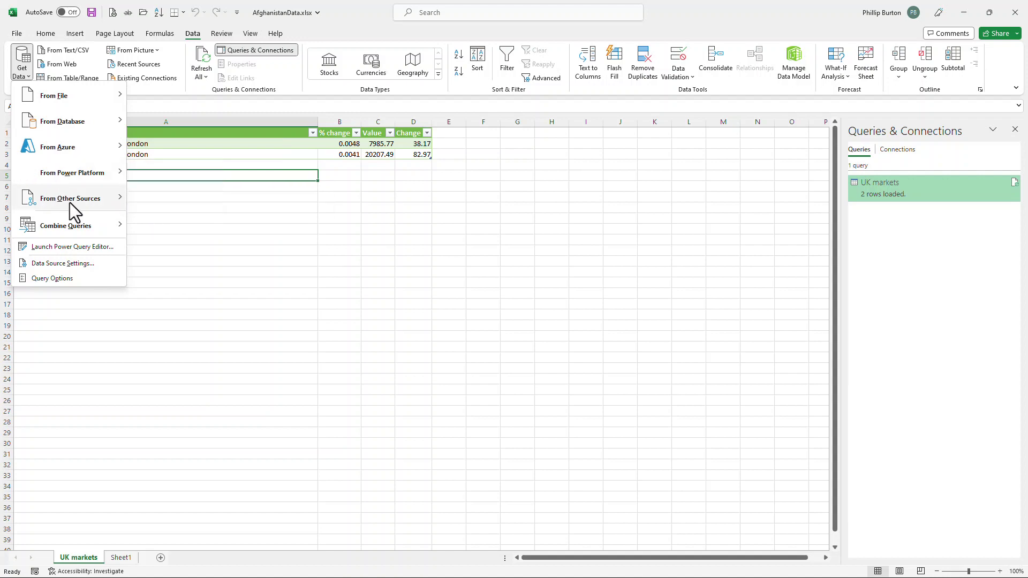
# - Close the Get Data list, mark the comments-and-notes skill in the PDF, and select cell A6
pyautogui.moveTo(75, 211)
pyautogui.click(303, 202)
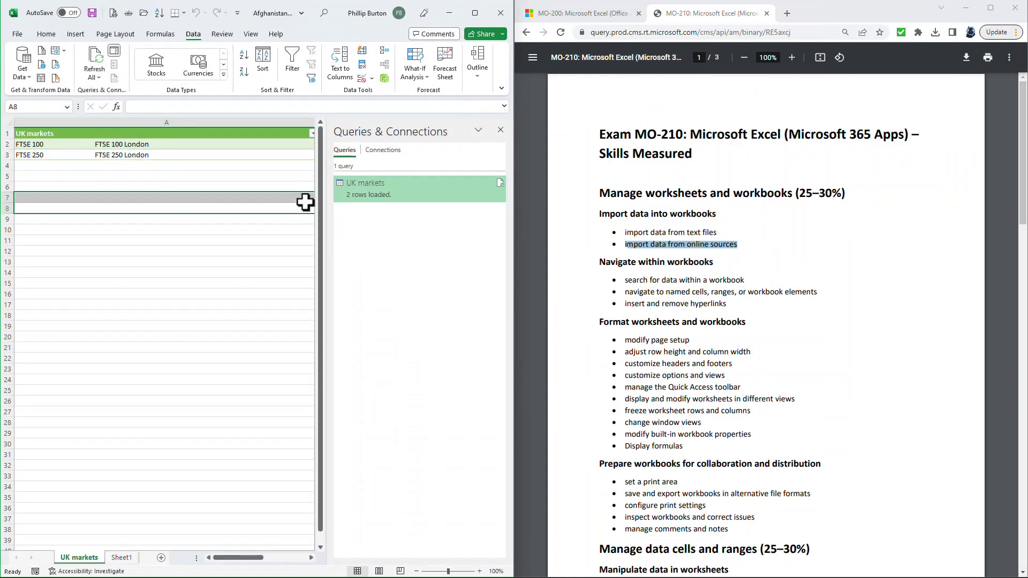
pyautogui.moveTo(624, 529); pyautogui.dragTo(727, 531)
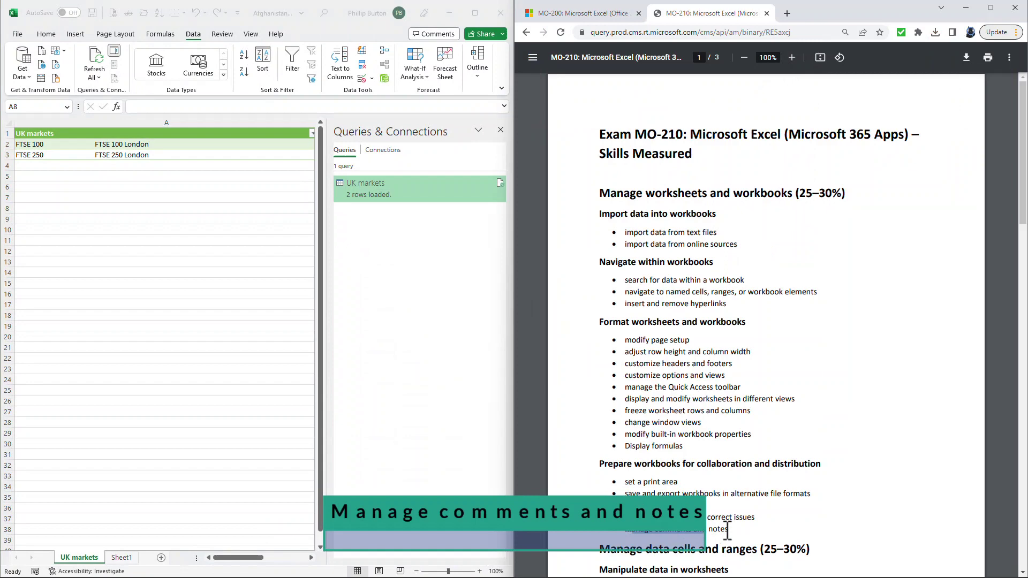
pyautogui.moveTo(221, 217); pyautogui.dragTo(238, 185)
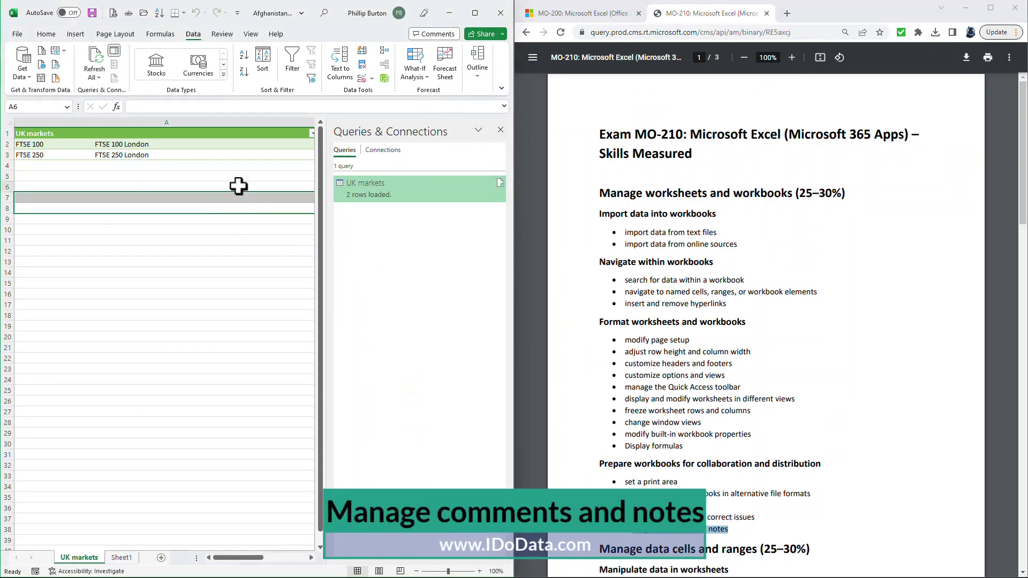
pyautogui.click(239, 186)
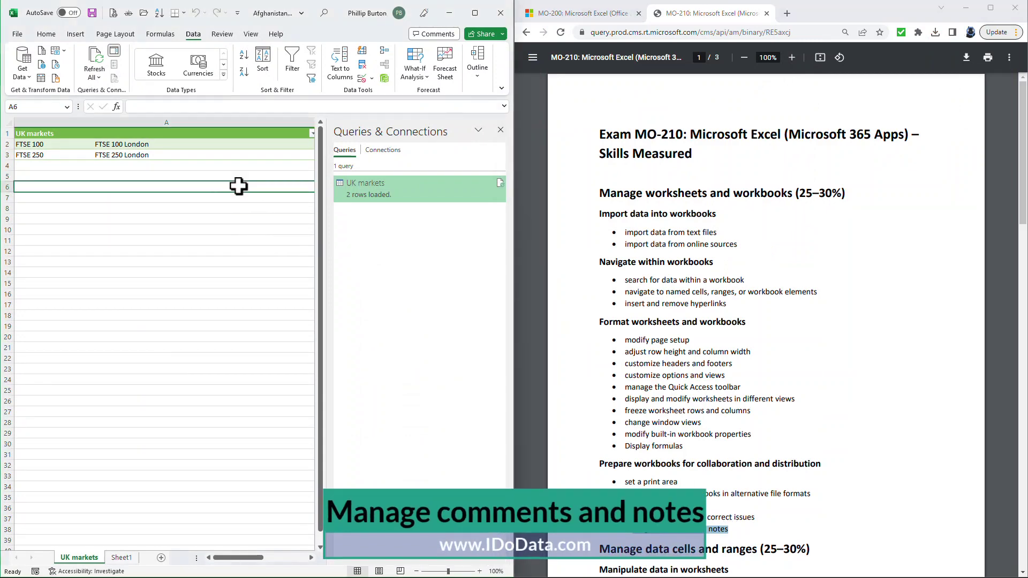
pyautogui.click(474, 13)
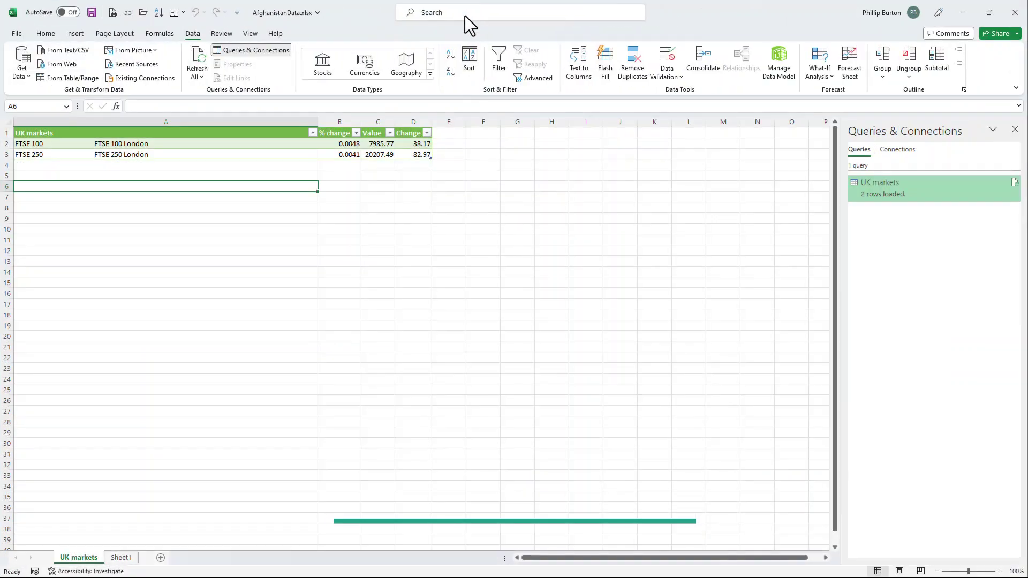
# - Post the comment 'start' on A6 with the threaded reply 'reply'
pyautogui.click(78, 32)
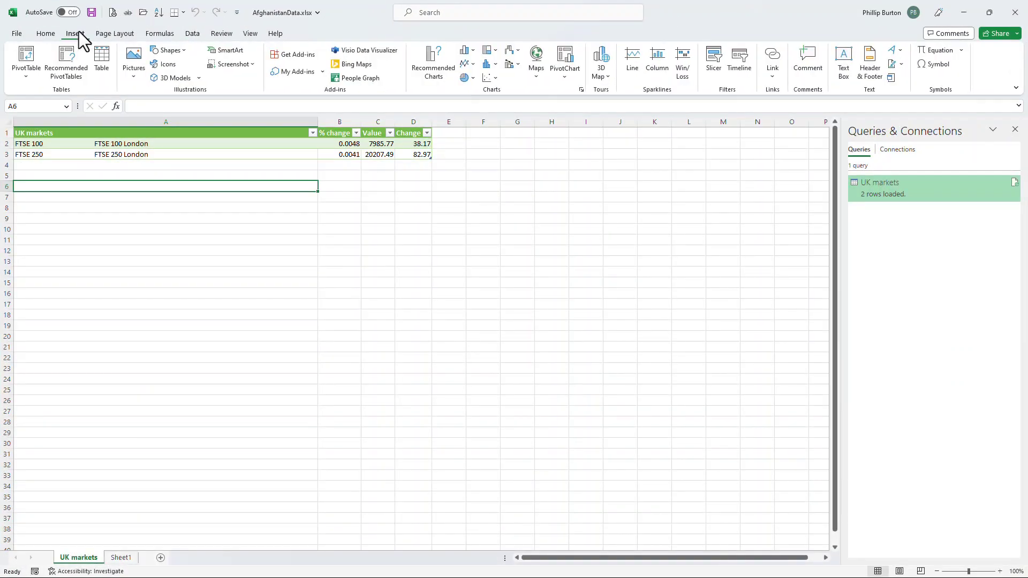
pyautogui.click(811, 75)
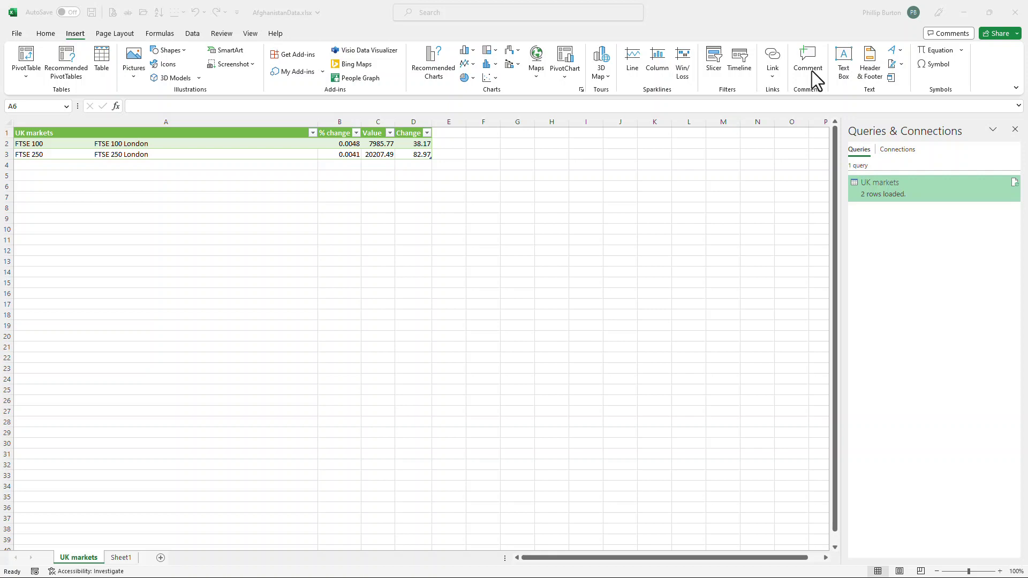
pyautogui.click(810, 73)
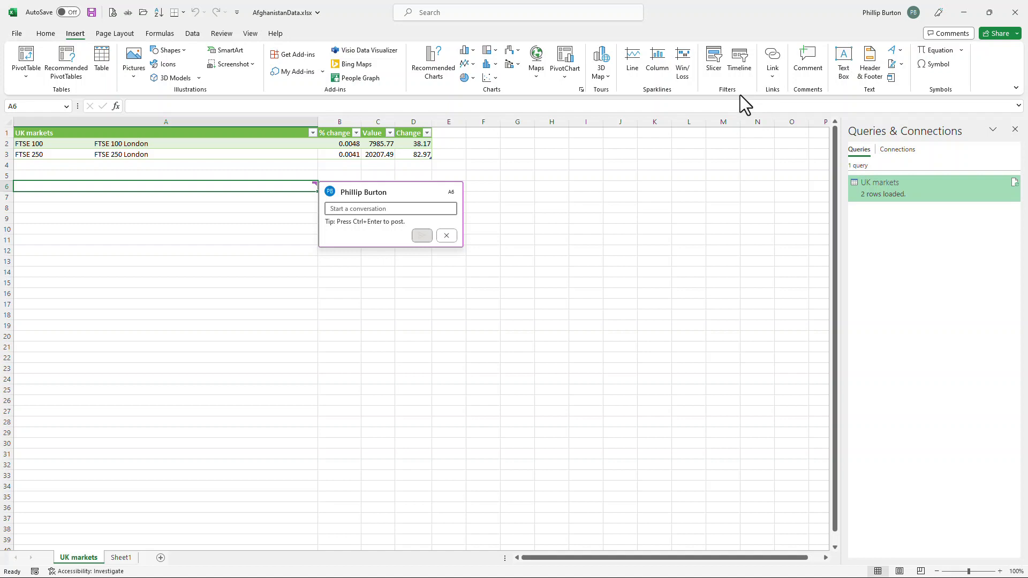
pyautogui.write('start')
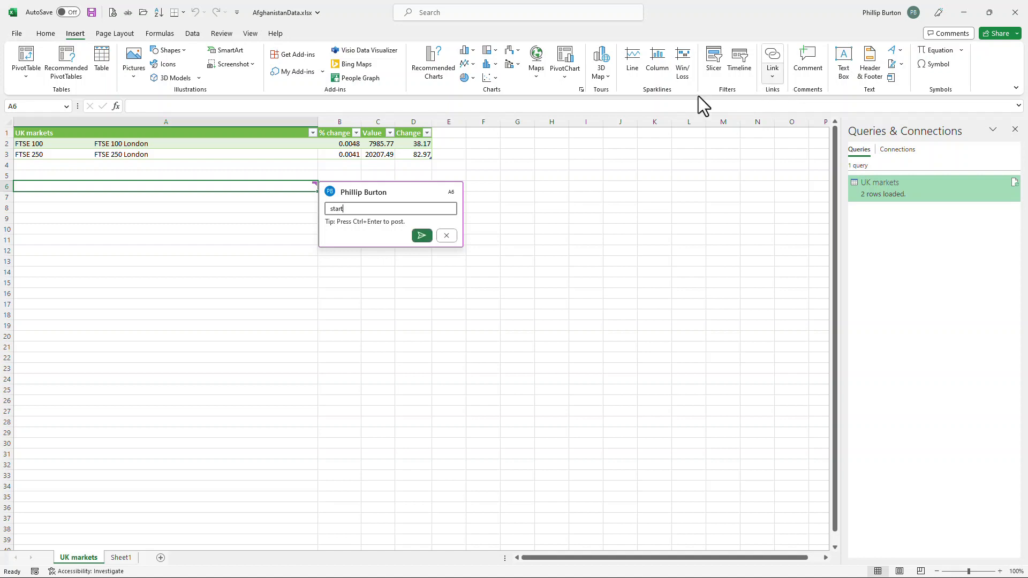
pyautogui.click(421, 236)
pyautogui.click(370, 228)
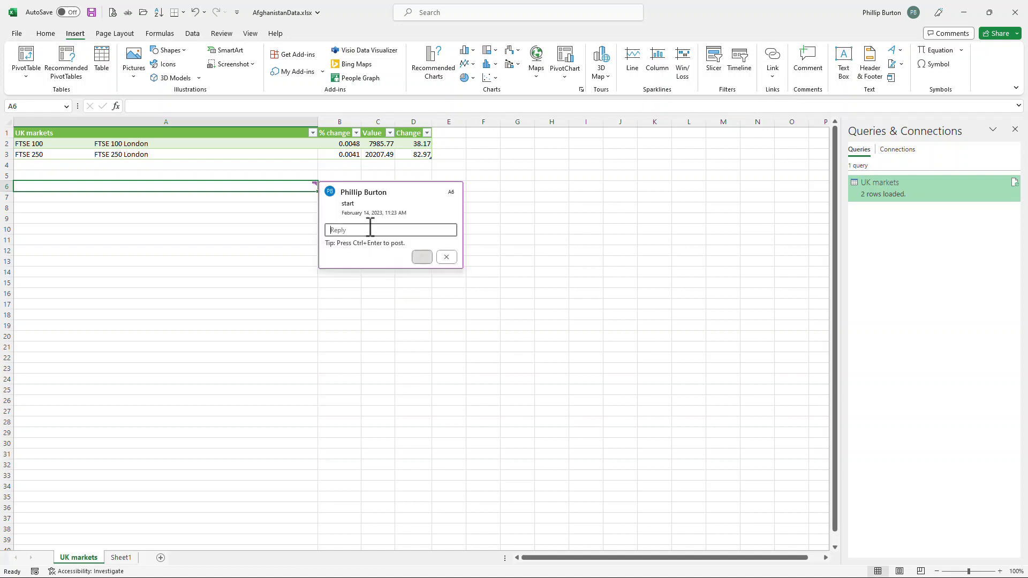
pyautogui.write('reply')
pyautogui.click(422, 257)
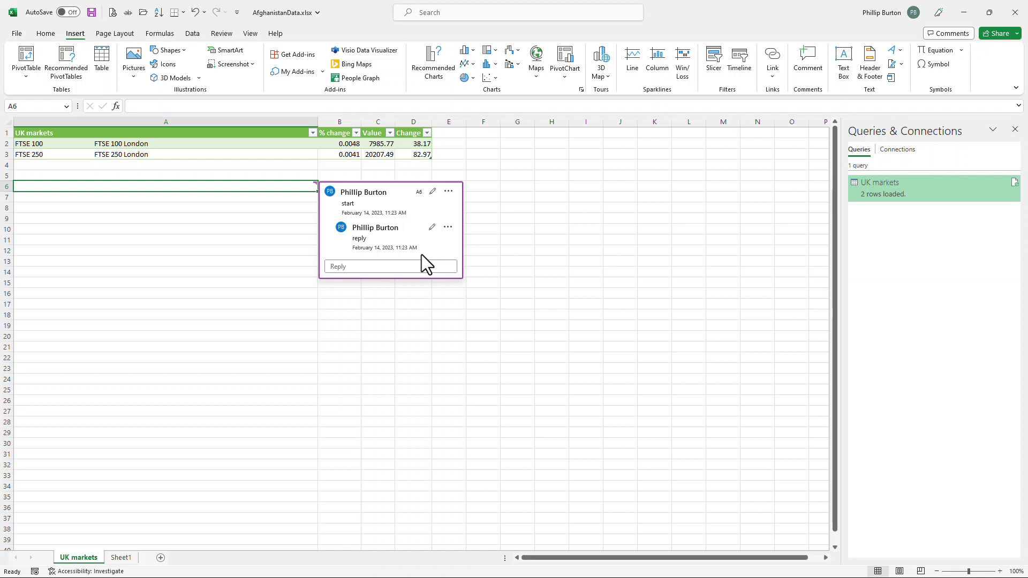
# - Add the note 'There is an old comment called a note' to cell A9
pyautogui.click(284, 219)
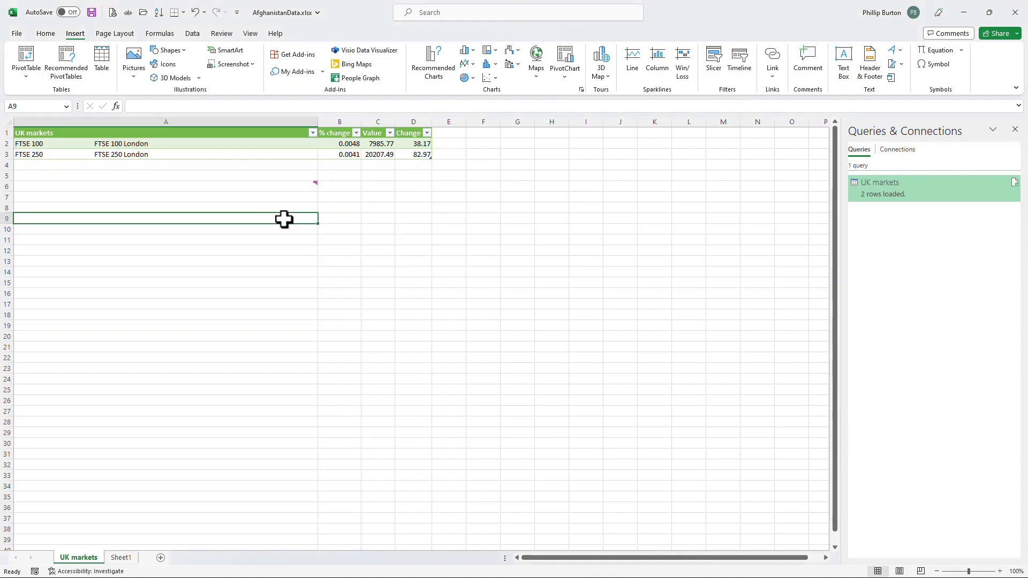
pyautogui.rightClick(284, 219)
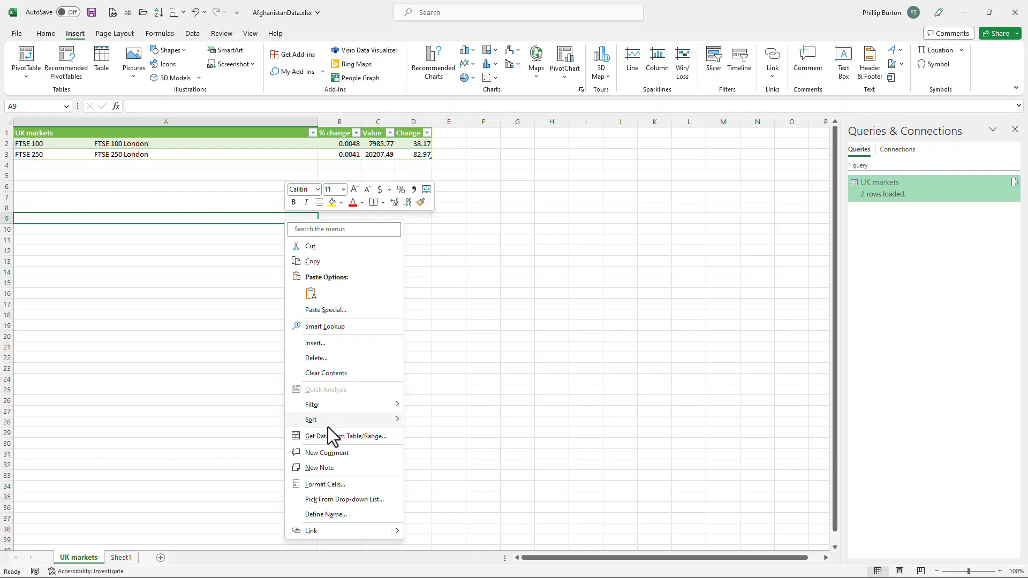
pyautogui.click(339, 467)
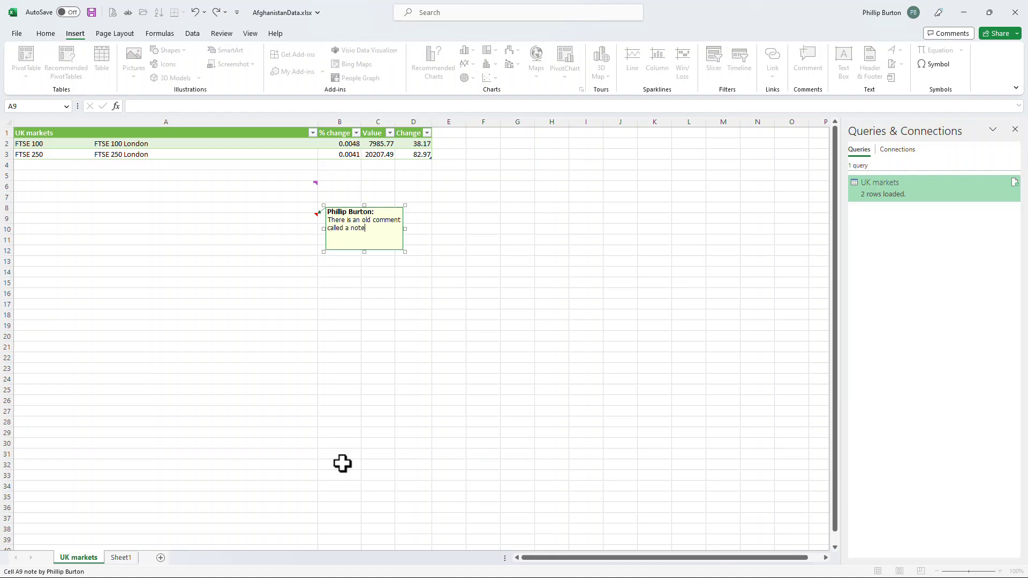
pyautogui.click(261, 218)
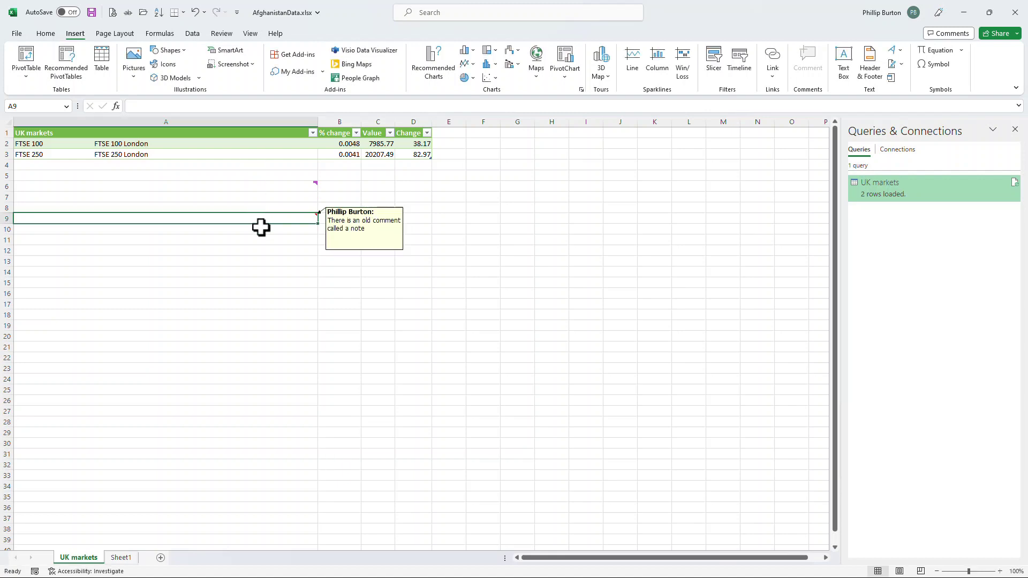
# - Review the options menu of A6's comment thread, then return to A9
pyautogui.click(284, 188)
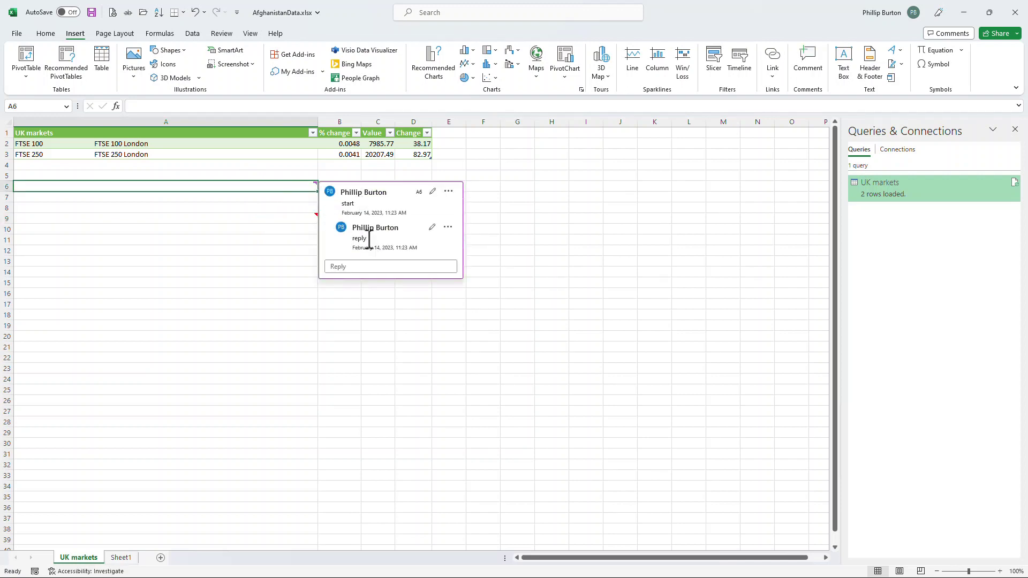
pyautogui.click(449, 191)
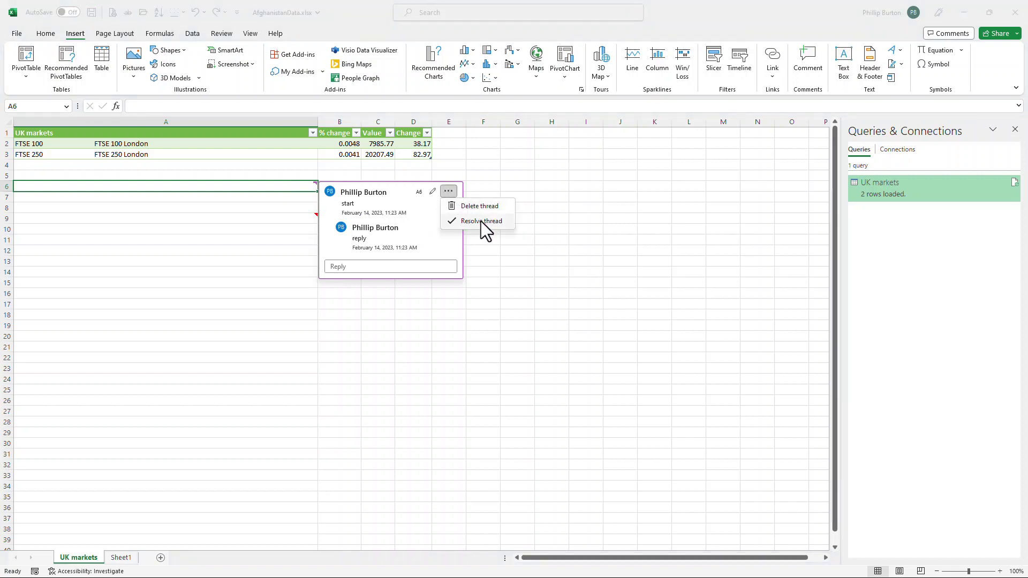
pyautogui.click(289, 216)
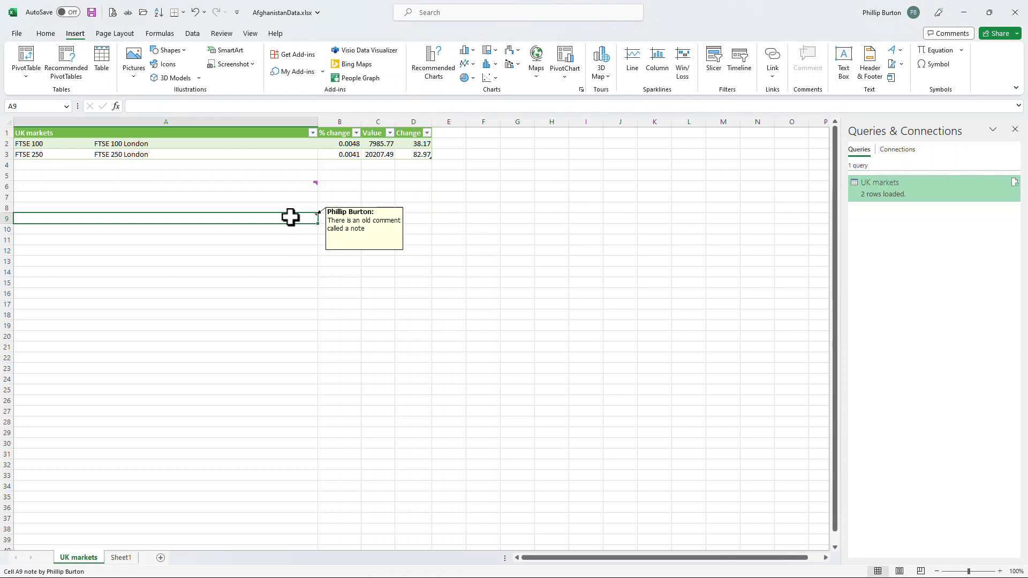
# - Snap Excel beside the PDF and highlight page 2's RANDBETWEEN() and SEQUENCE() skill
pyautogui.press('super+Left')
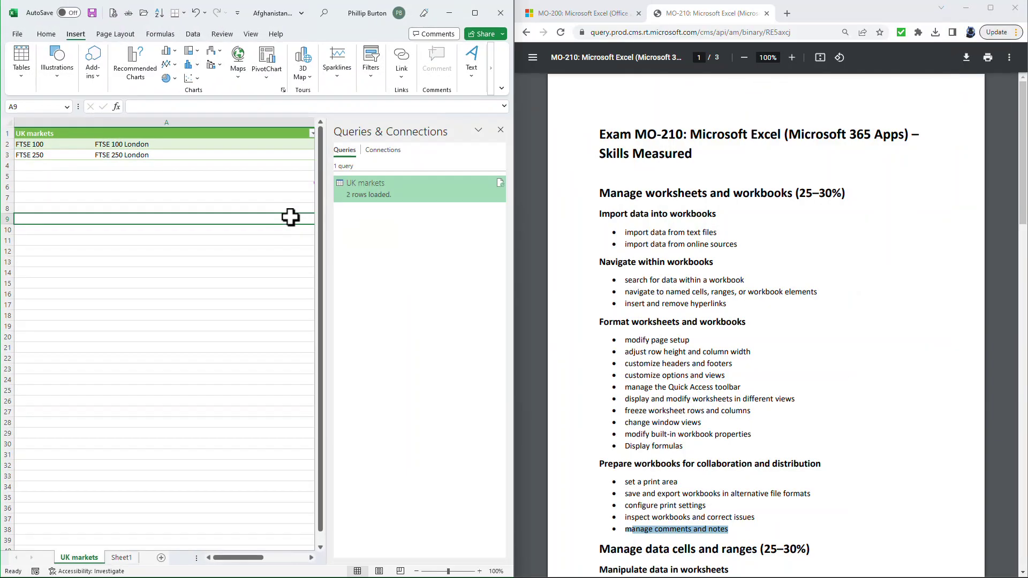
pyautogui.scroll(-4, 669, 369)
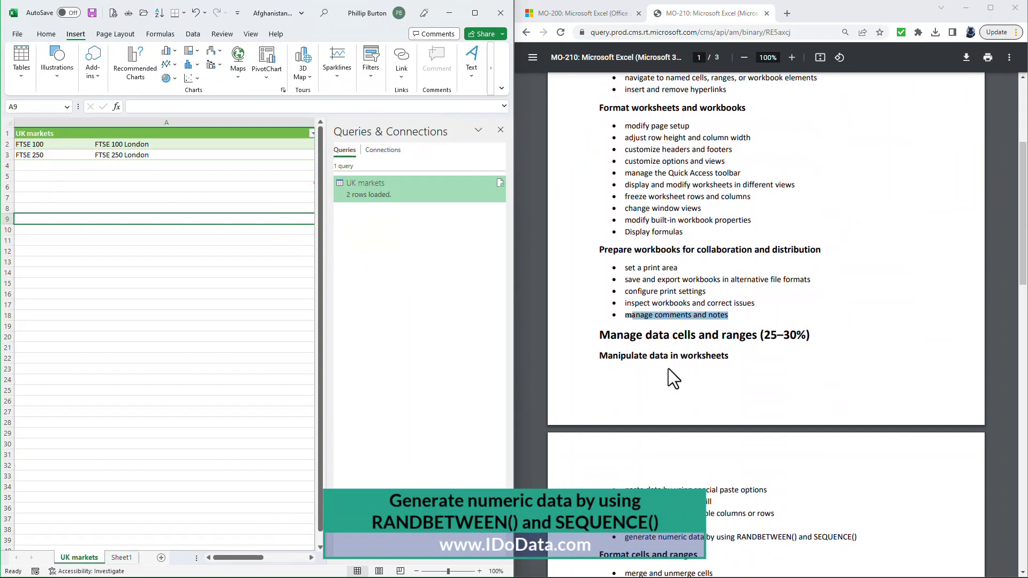
pyautogui.scroll(-2, 652, 368)
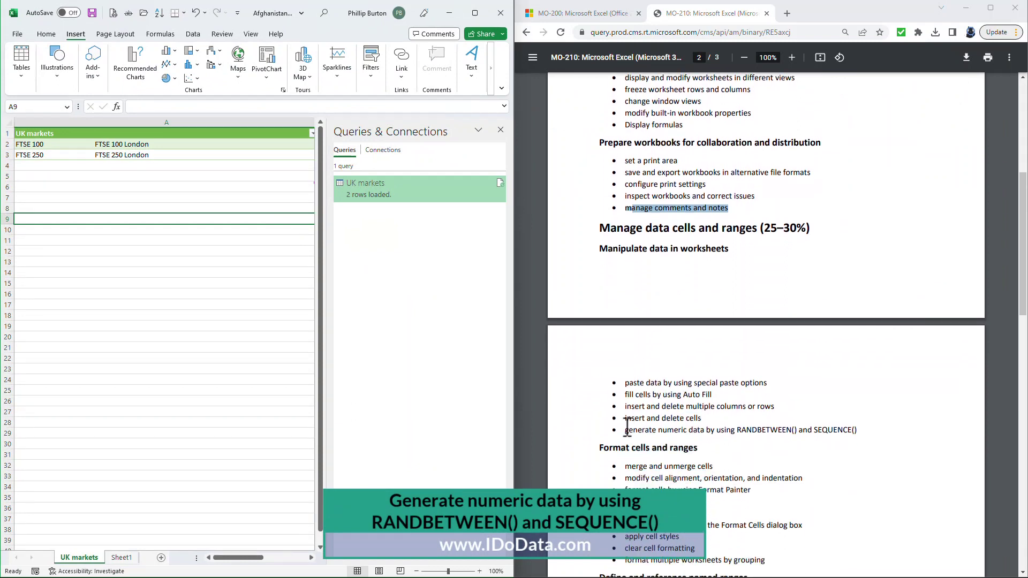
pyautogui.moveTo(627, 428); pyautogui.dragTo(864, 429)
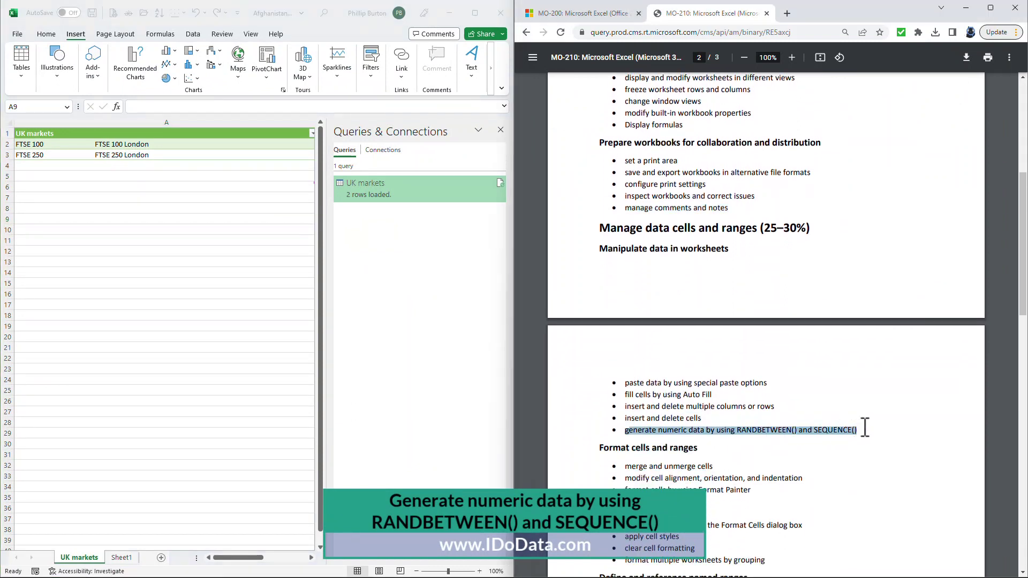
pyautogui.click(329, 190)
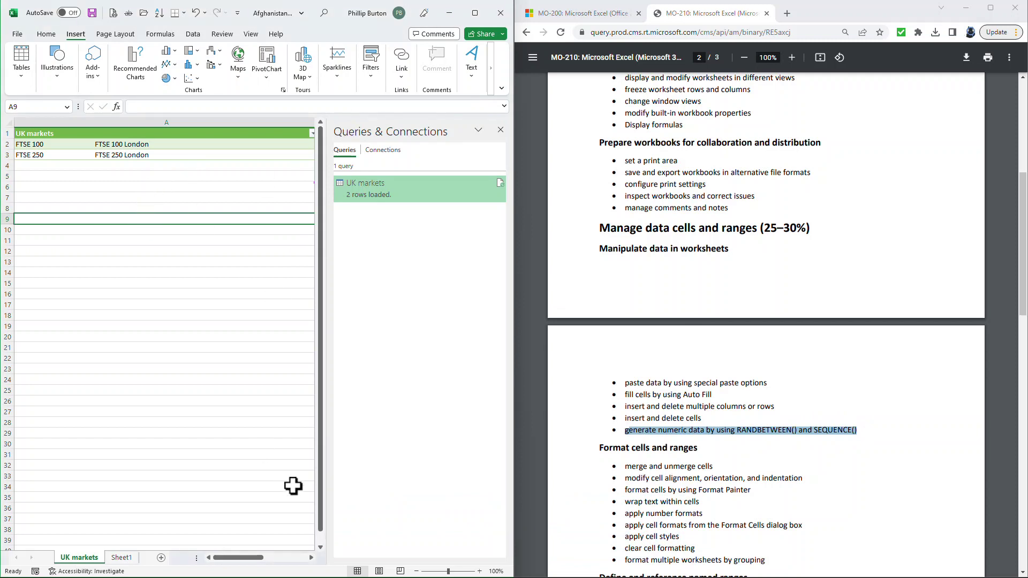
# - Enter =RANDBETWEEN(1,10) in cell F9 using the function autocomplete
pyautogui.press('Right')
pyautogui.press('Right')
pyautogui.press('Right')
pyautogui.press('Right')
pyautogui.press('Right')
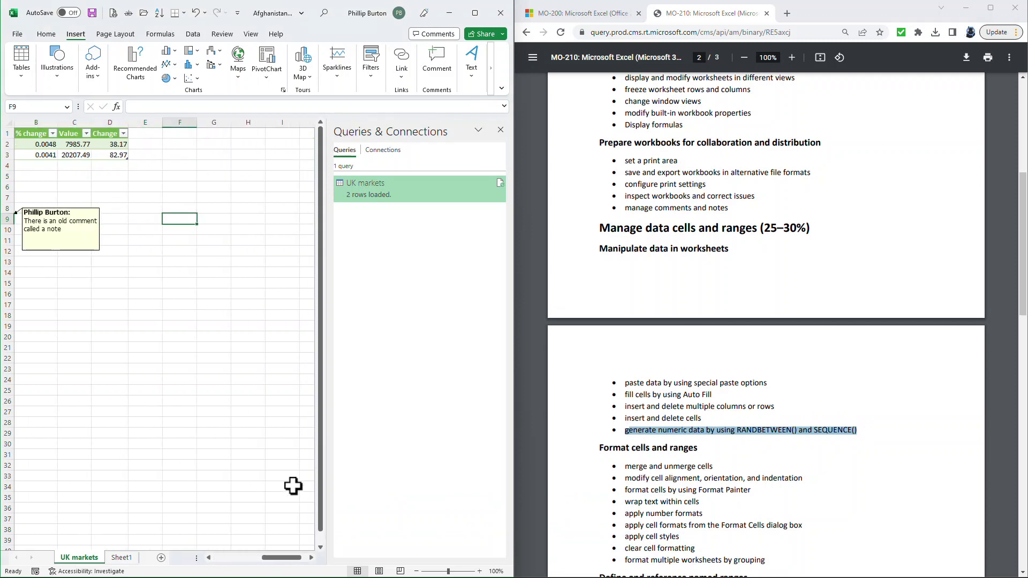
pyautogui.write('=rand')
pyautogui.press('Down')
pyautogui.press('Down')
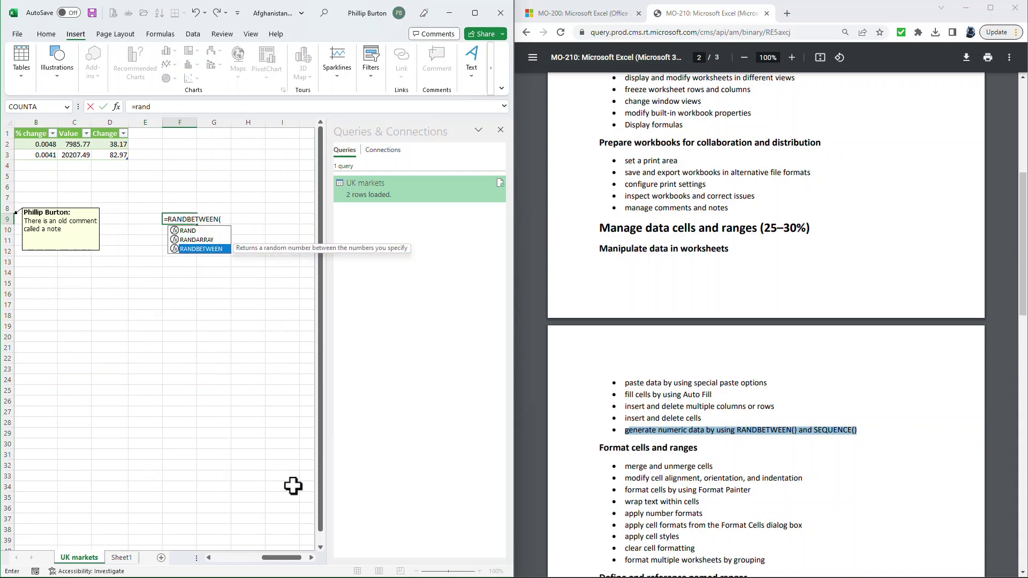
pyautogui.press('Tab')
pyautogui.write('1,10)')
pyautogui.press('Return')
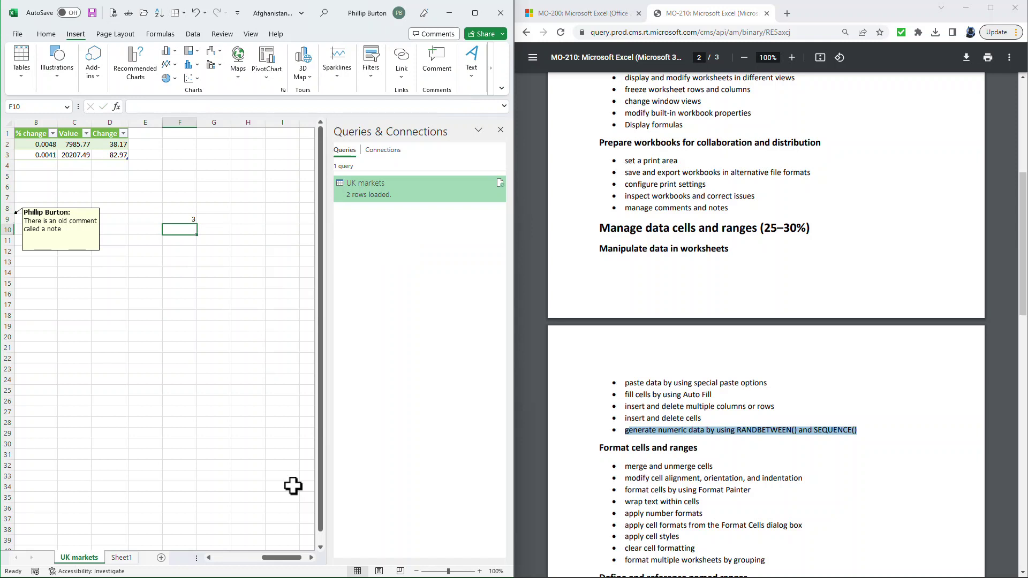
# - Enter =SEQUENCE(10) in F10 so it spills the numbers 1 to 10
pyautogui.write('=sequence(')
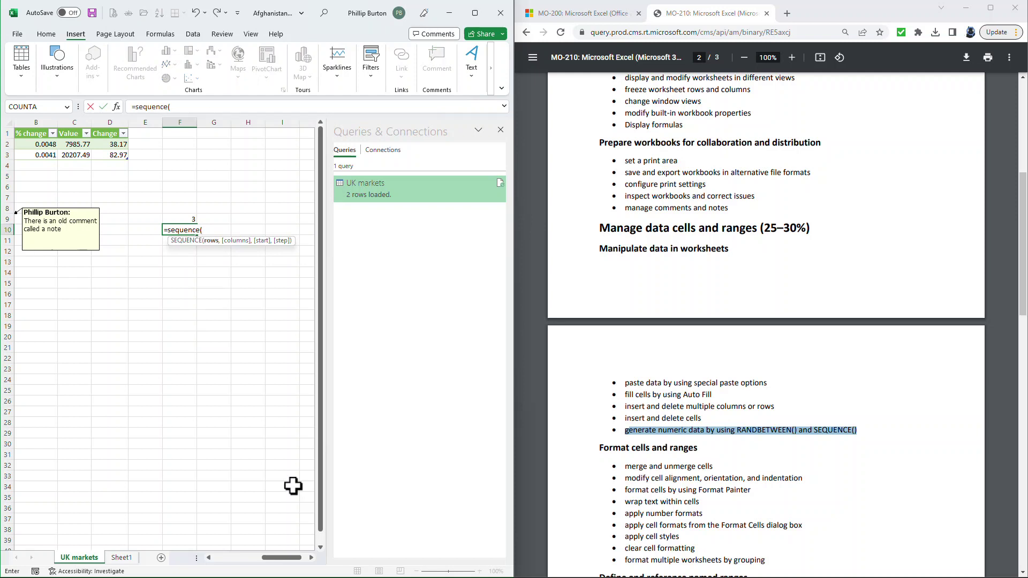
pyautogui.write('10')
pyautogui.press('Return')
pyautogui.press('Up')
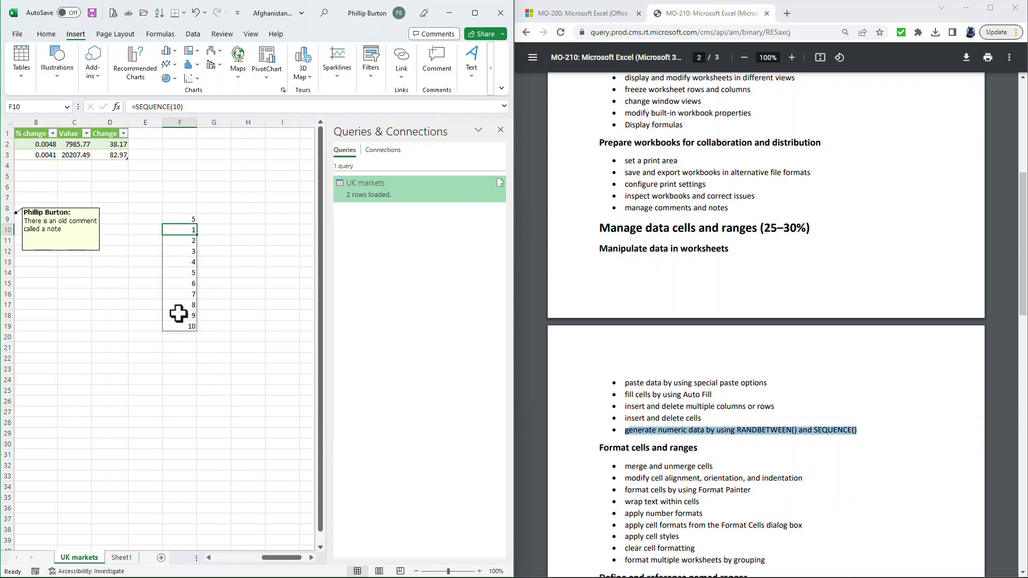
pyautogui.click(176, 219)
pyautogui.click(176, 232)
# - Add arguments 2, 10 and 5 one at a time, making =SEQUENCE(10,2,10,5)
pyautogui.click(182, 107)
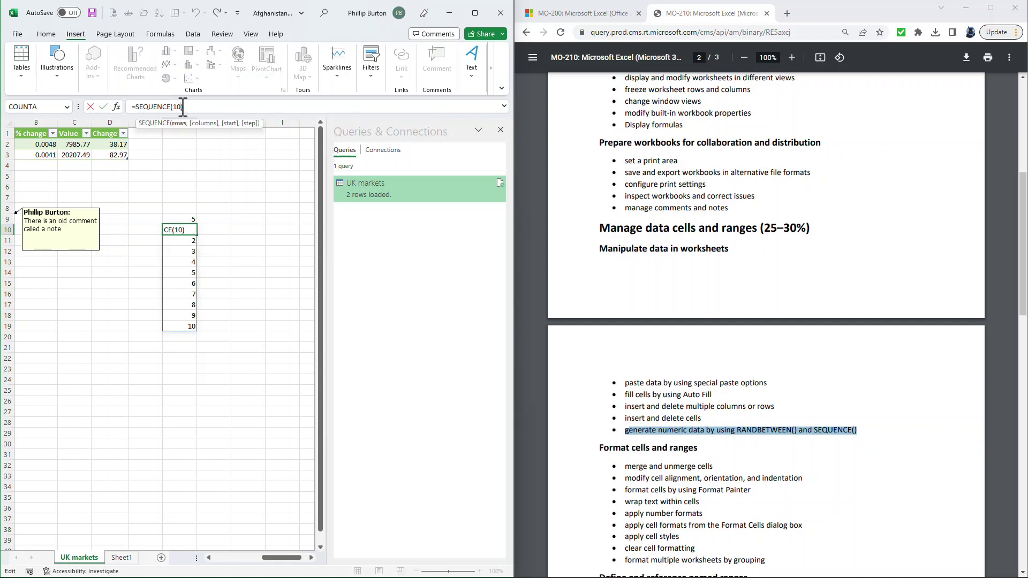
pyautogui.write(',2')
pyautogui.press('Return')
pyautogui.press('Up')
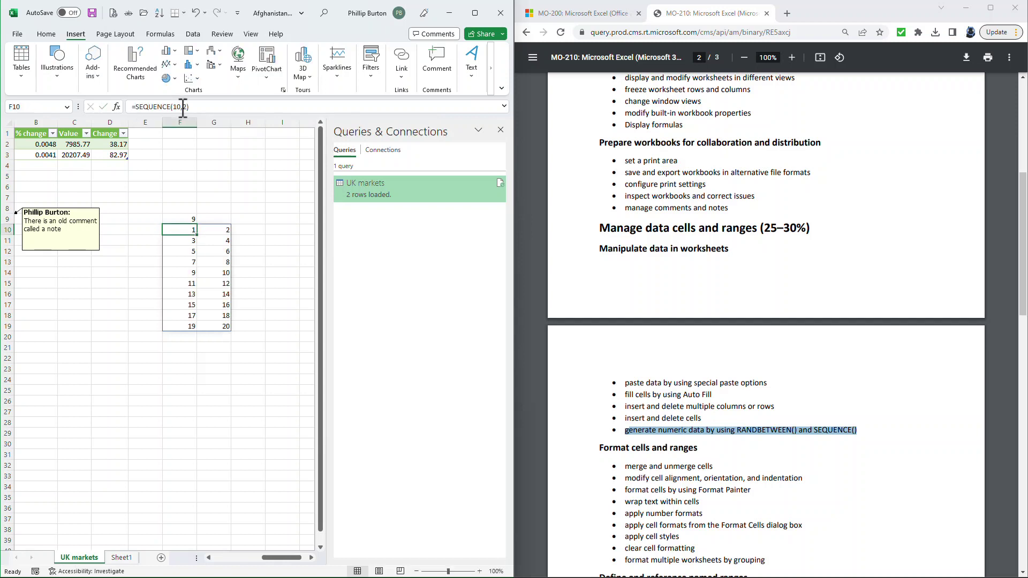
pyautogui.click(189, 107)
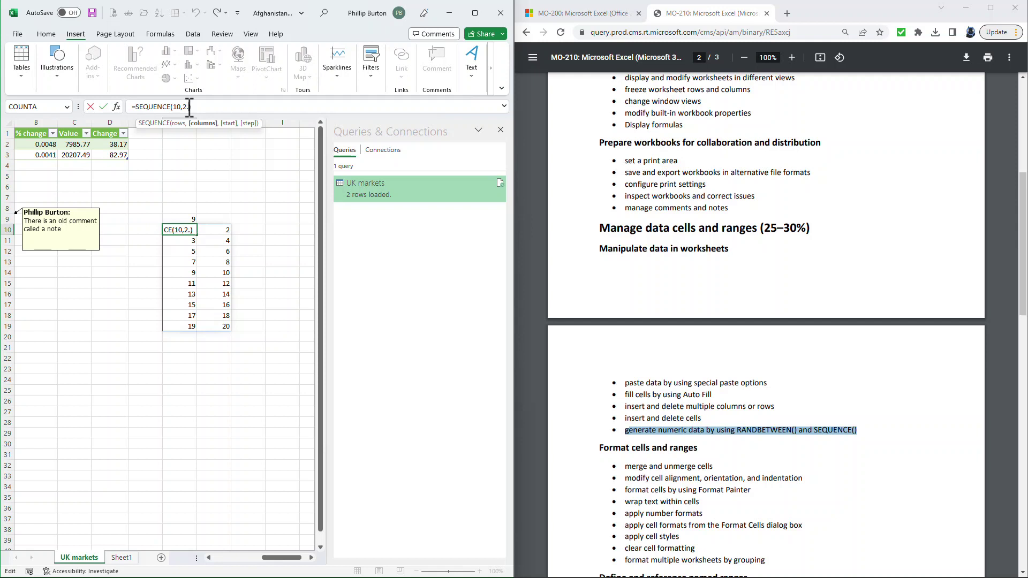
pyautogui.write(',10')
pyautogui.press('Return')
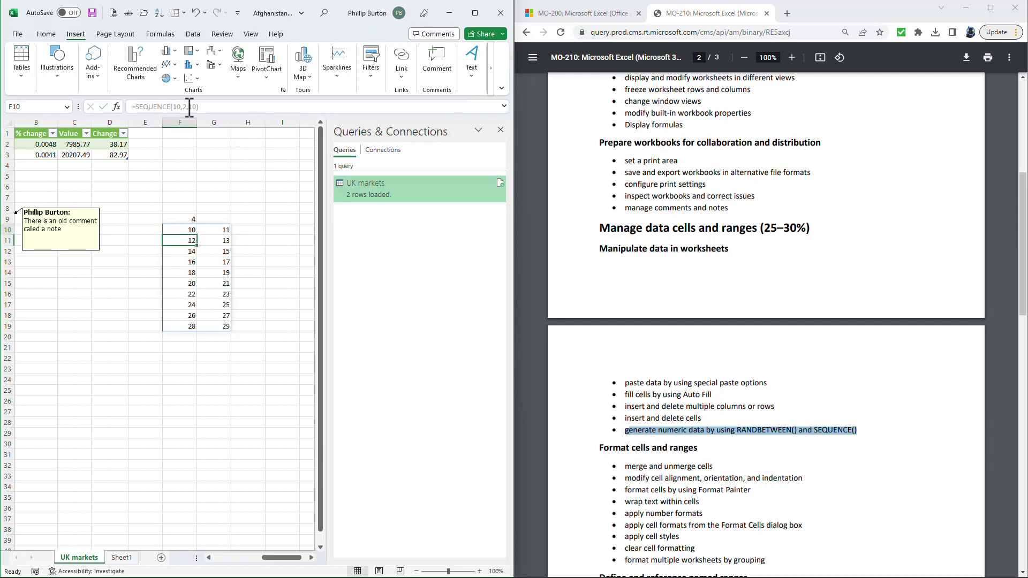
pyautogui.press('Up')
pyautogui.click(199, 107)
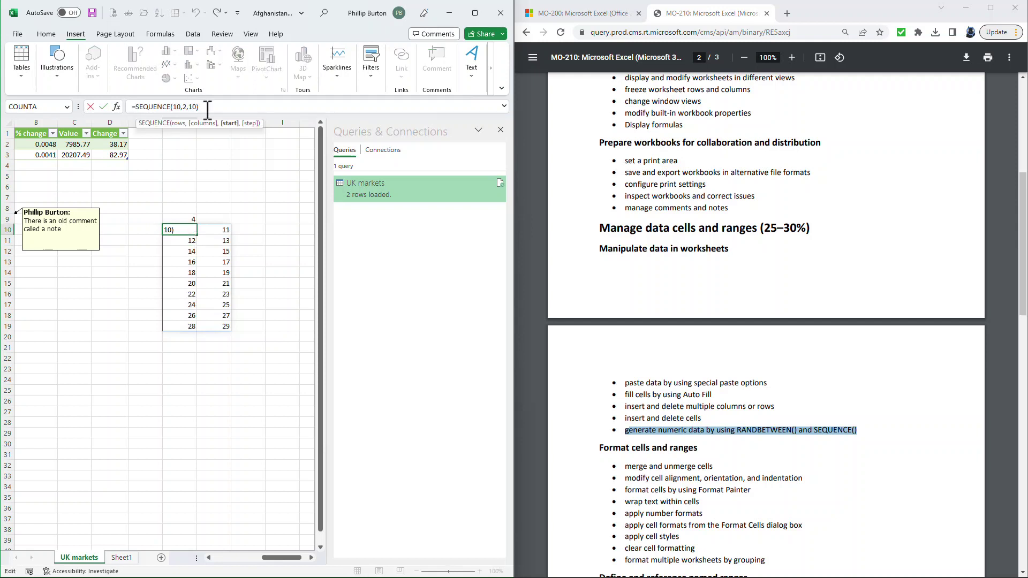
pyautogui.write(',5')
pyautogui.press('Return')
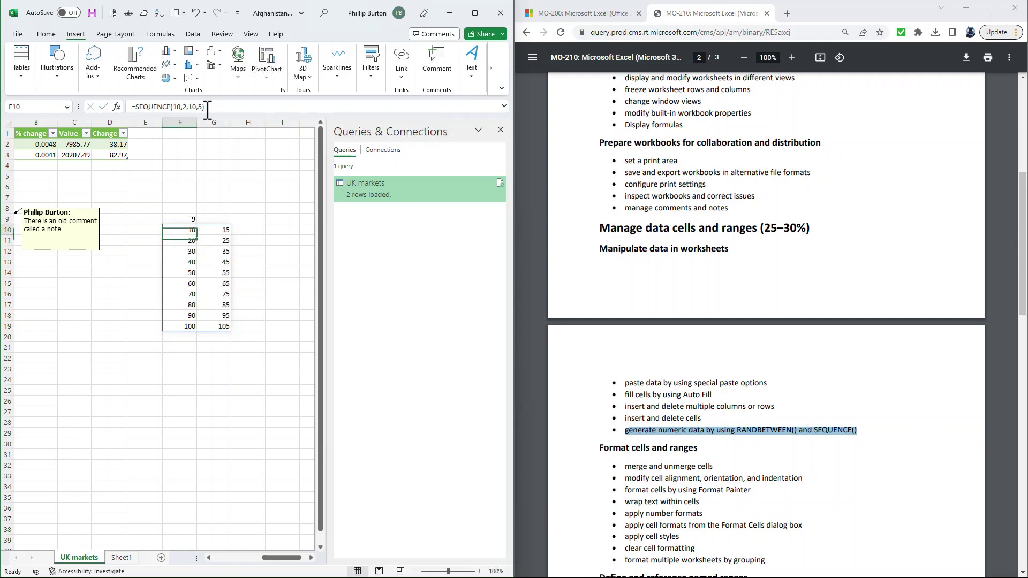
pyautogui.press('Up')
# - Maximize Excel and group Sheet1 with the UK markets sheet
pyautogui.moveTo(625, 560); pyautogui.dragTo(766, 560)
pyautogui.click(779, 563)
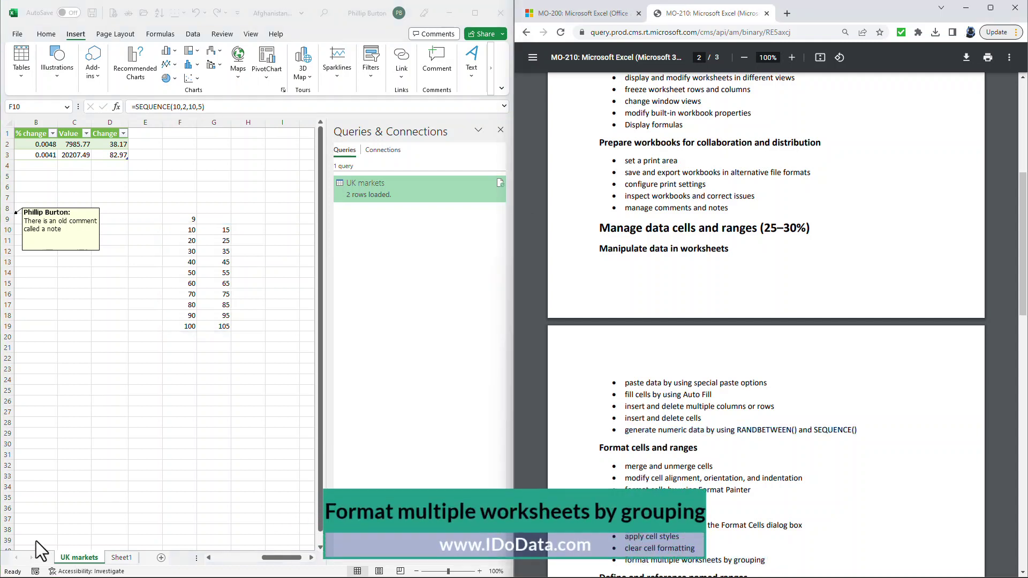
pyautogui.click(469, 16)
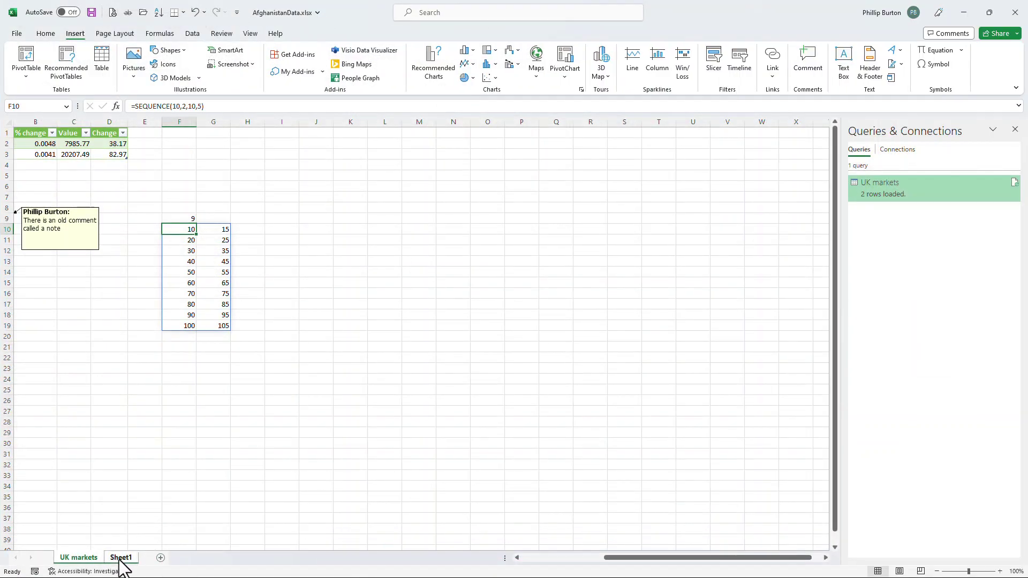
pyautogui.keyDown('ctrl'); pyautogui.click(120, 556); pyautogui.keyUp('ctrl')
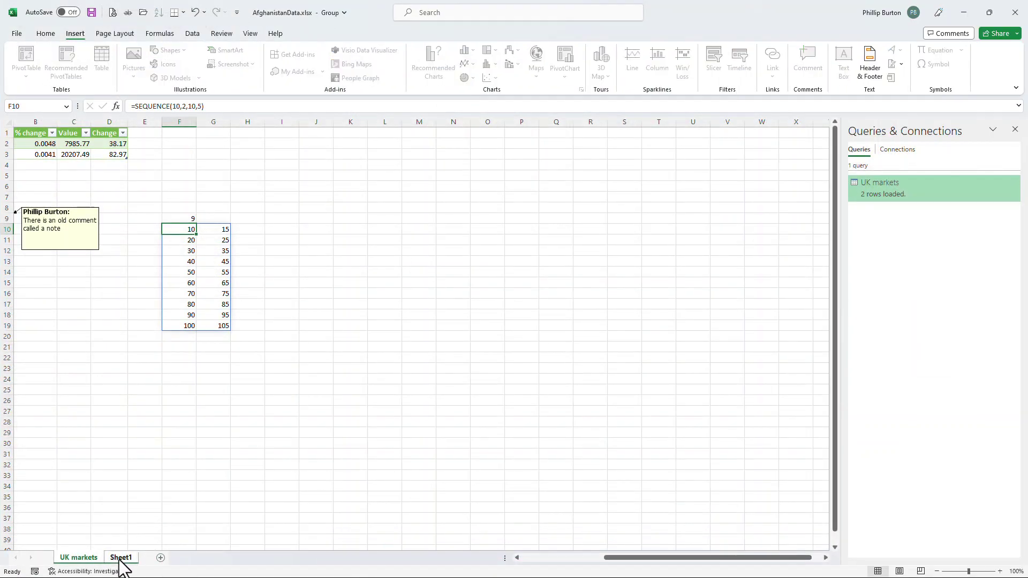
# - Fill cell D20 with yellow
pyautogui.click(120, 337)
pyautogui.click(46, 34)
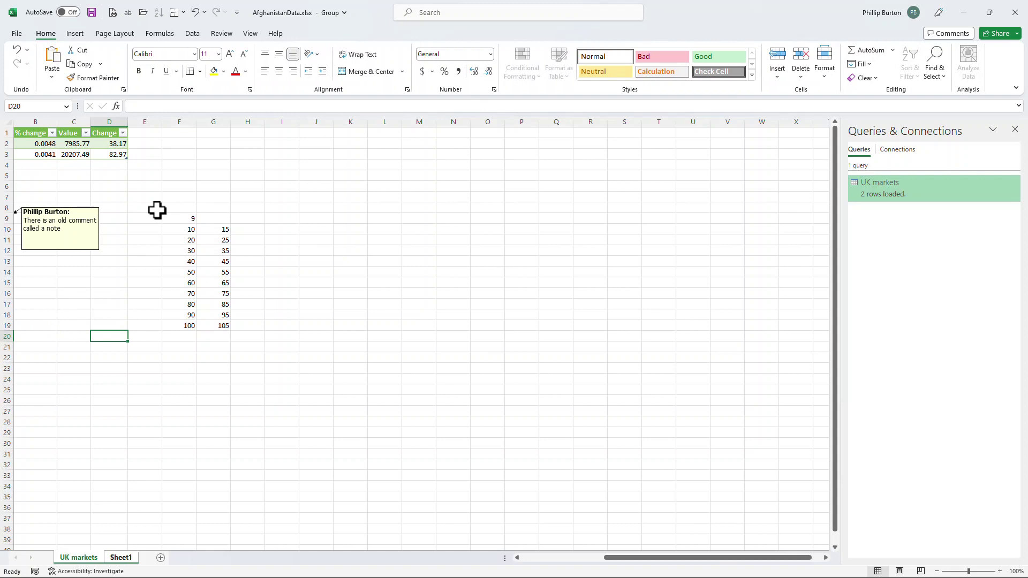
pyautogui.click(213, 71)
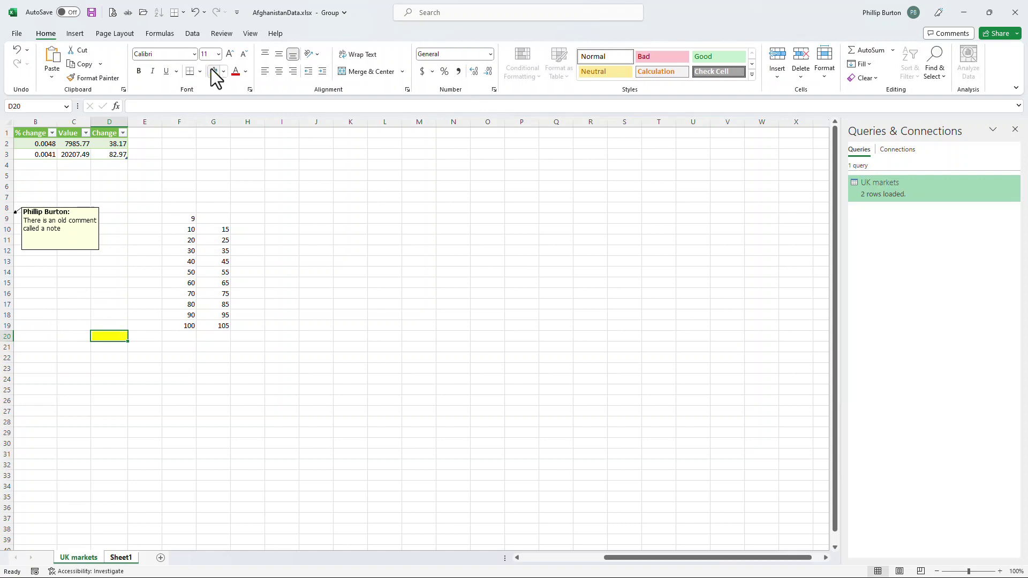
# - Set the printout width to fit 1 page
pyautogui.click(112, 33)
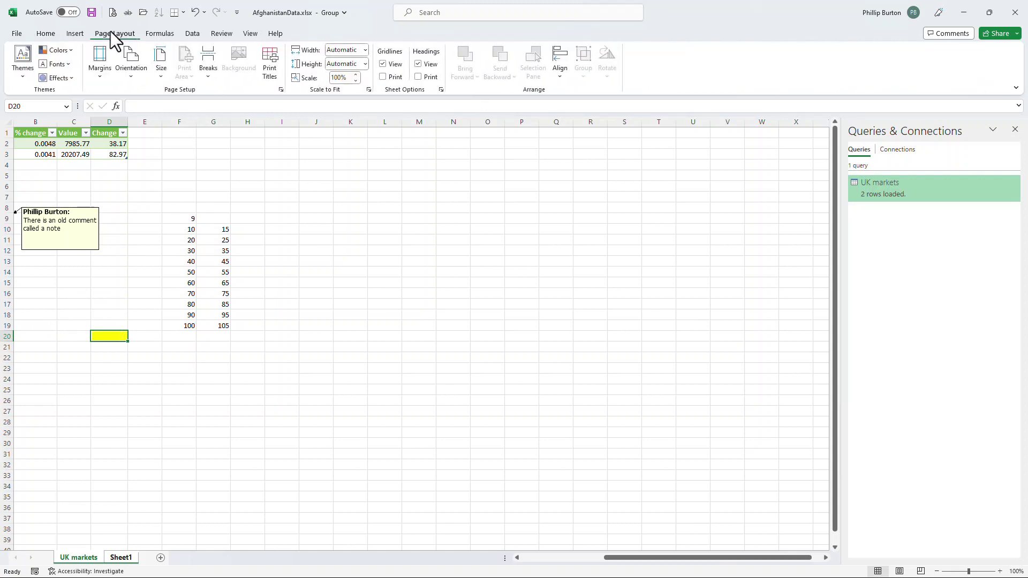
pyautogui.click(365, 49)
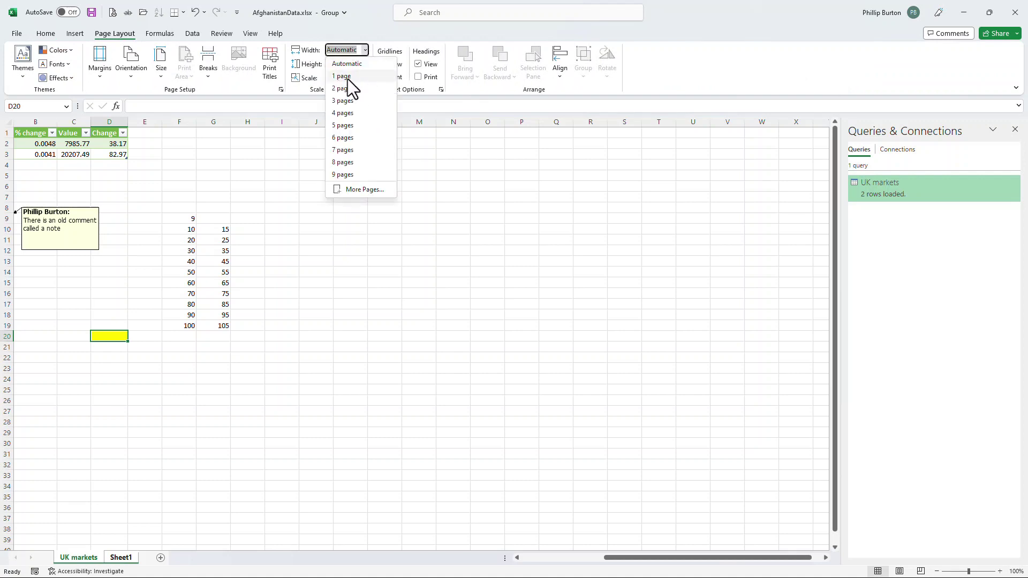
pyautogui.click(348, 78)
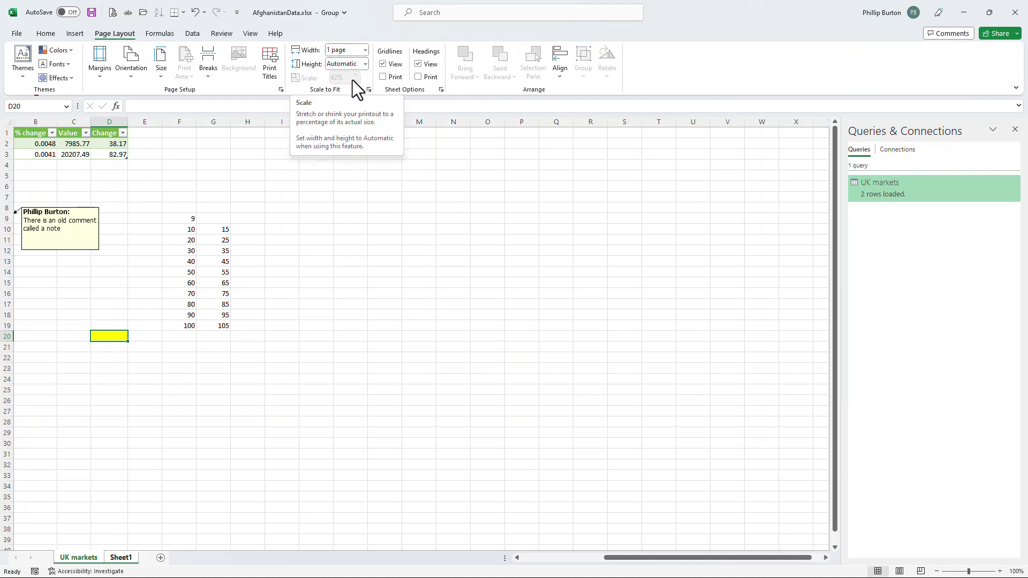
# - Add Sheet2 and Sheet3, then group all four sheets from UK markets to the last tab
pyautogui.click(160, 558)
pyautogui.click(198, 558)
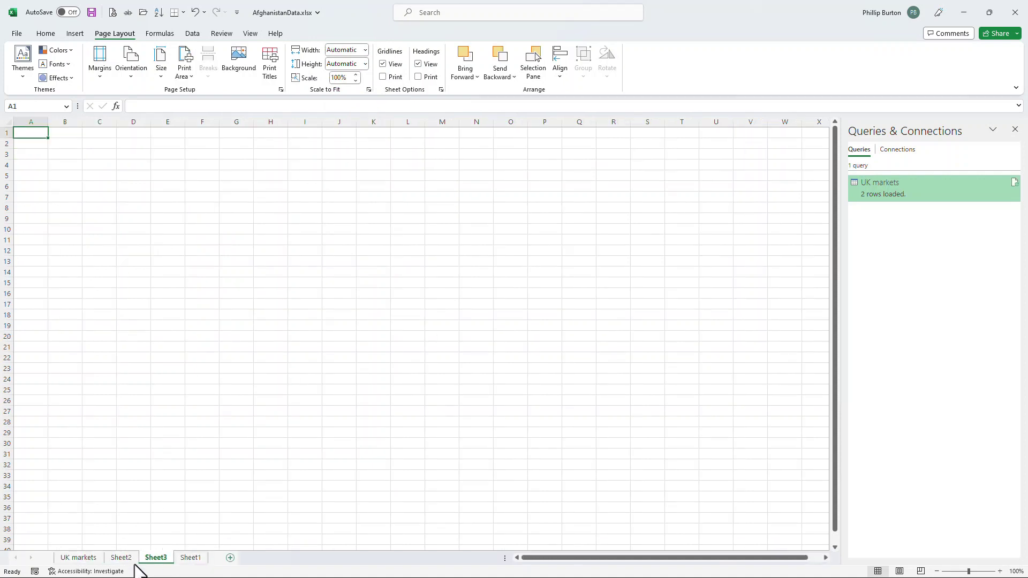
pyautogui.click(76, 560)
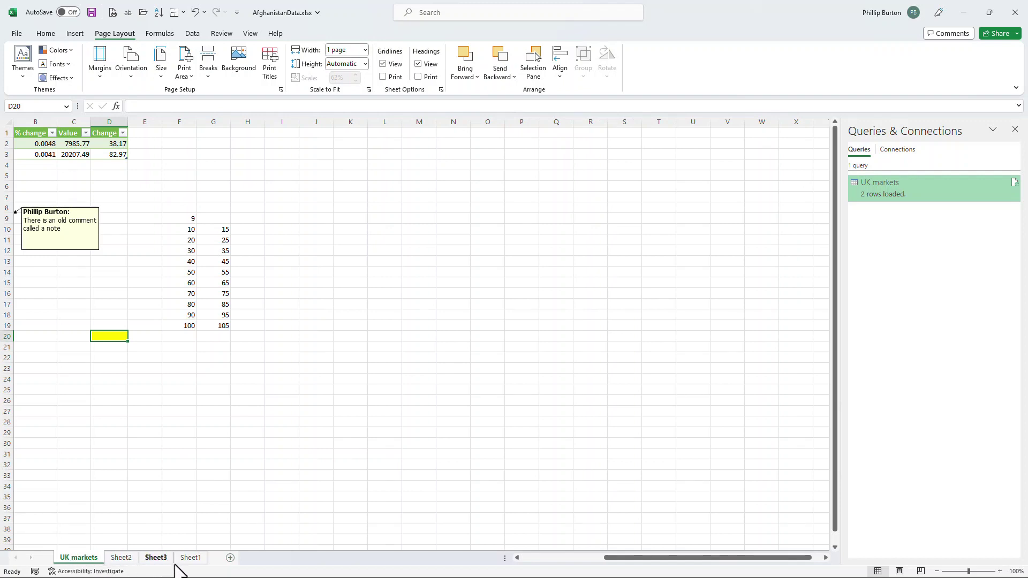
pyautogui.keyDown('ctrl'); pyautogui.click(192, 559); pyautogui.keyUp('ctrl')
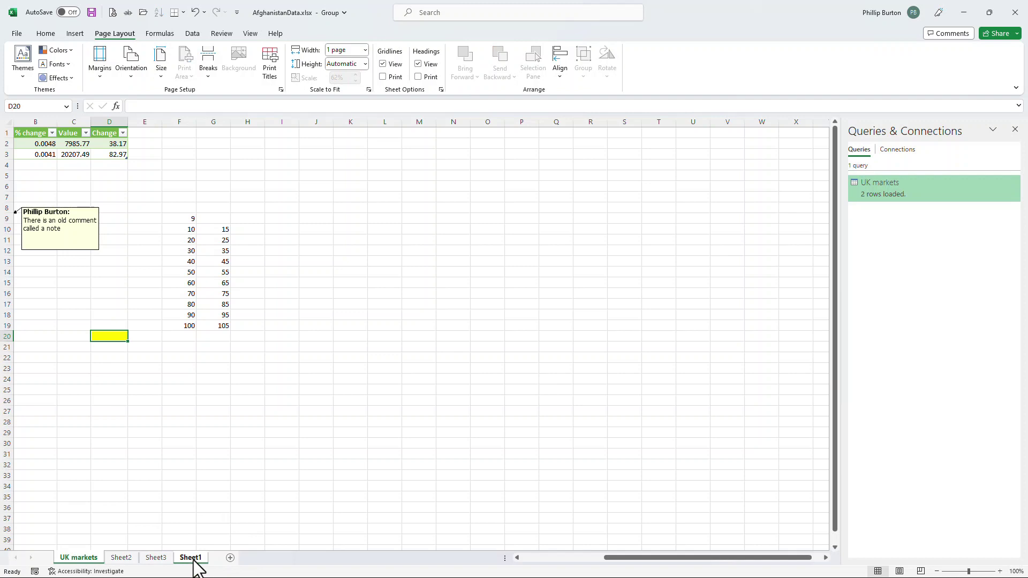
pyautogui.click(154, 559)
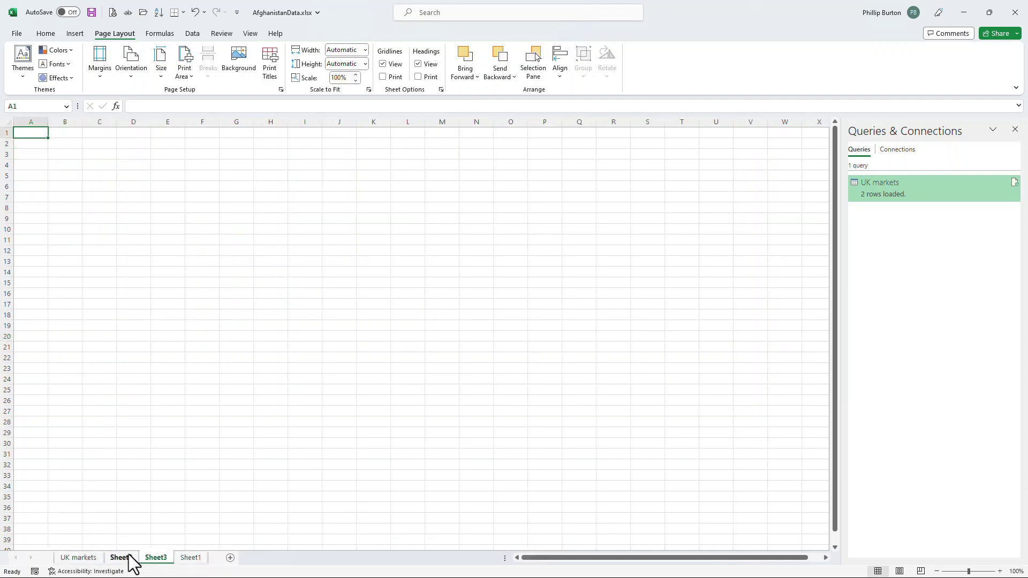
pyautogui.click(83, 563)
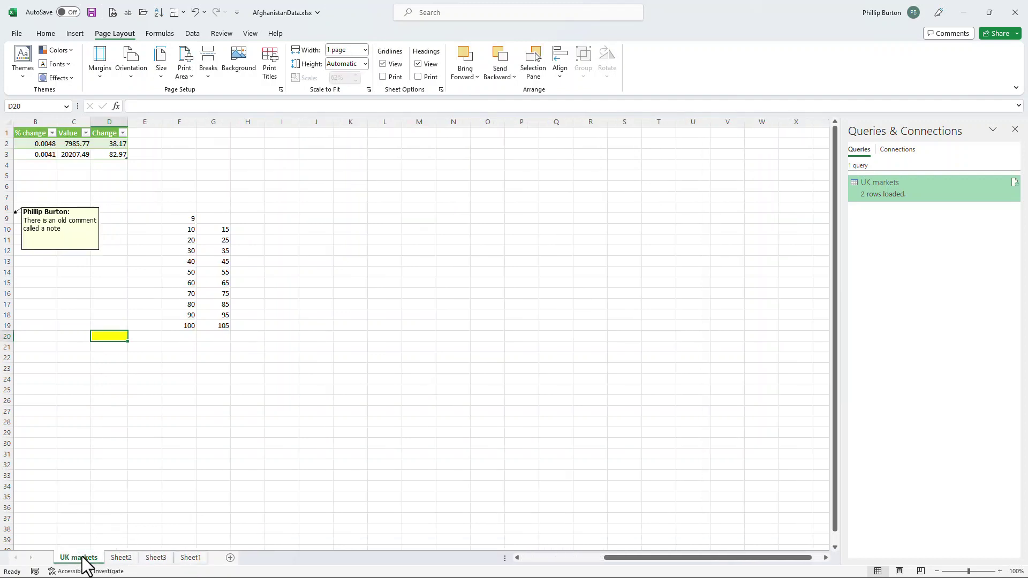
pyautogui.keyDown('shift'); pyautogui.click(195, 555); pyautogui.keyUp('shift')
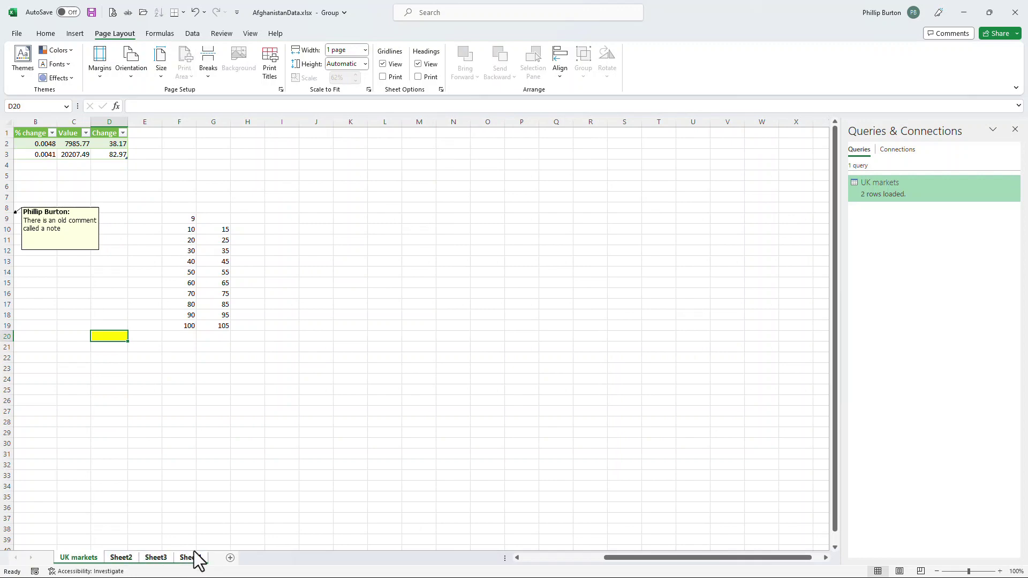
# - Snap Excel left and highlight the SORT() and UNIQUE() objectives on PDF page 3
pyautogui.press('super+Left')
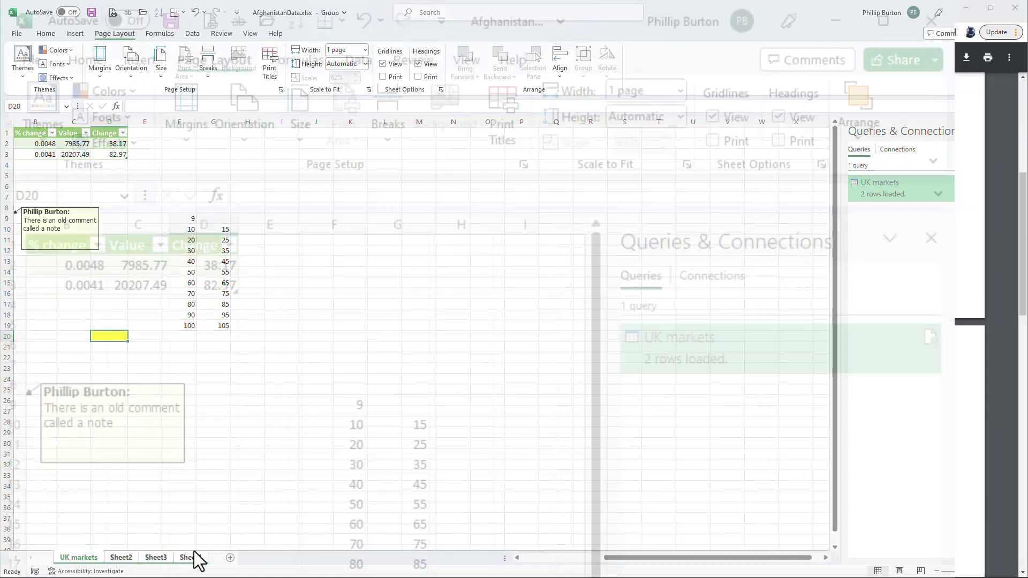
pyautogui.click(787, 512)
pyautogui.scroll(-10, 793, 470)
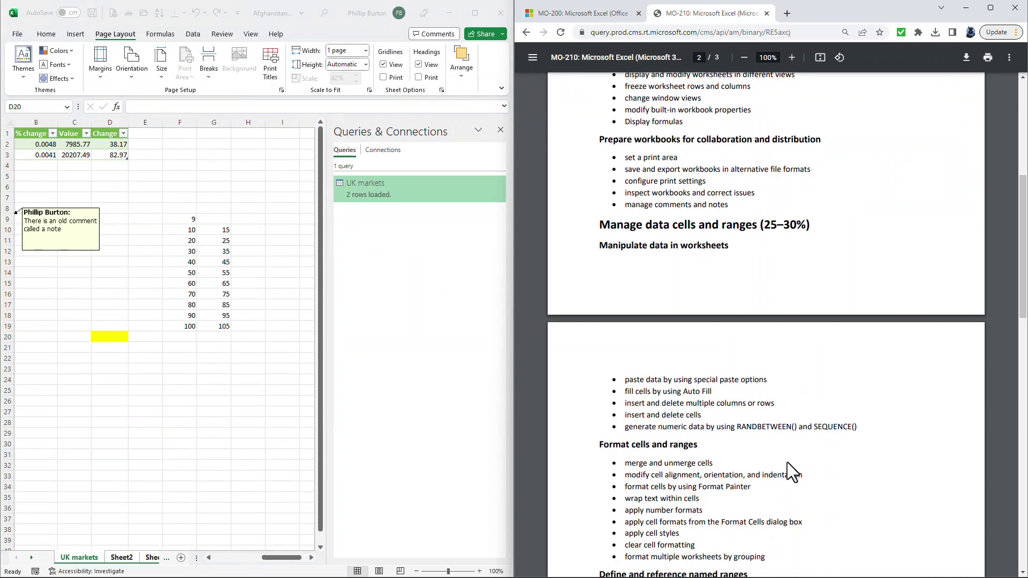
pyautogui.scroll(-3, 795, 460)
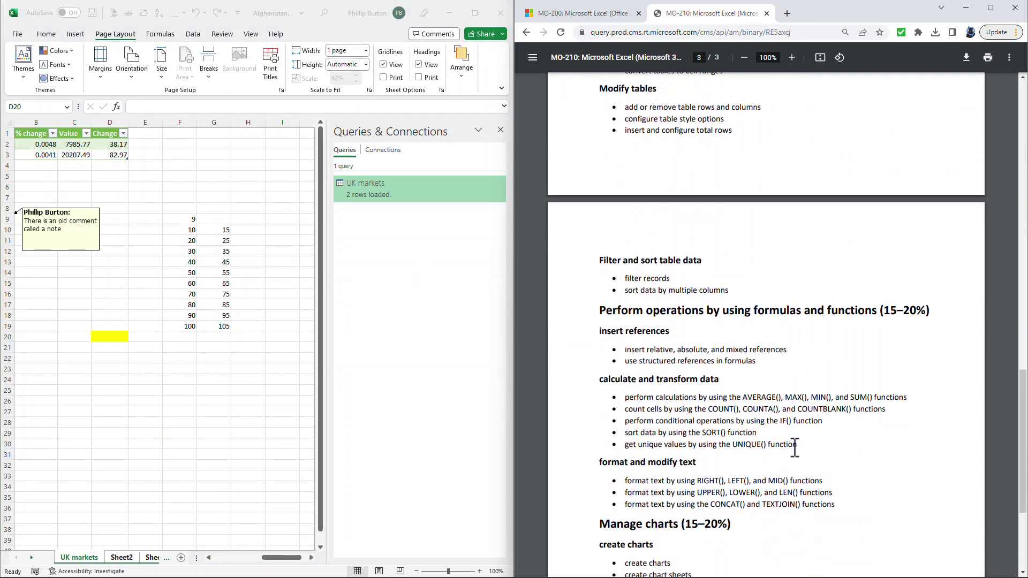
pyautogui.moveTo(797, 445); pyautogui.dragTo(625, 435)
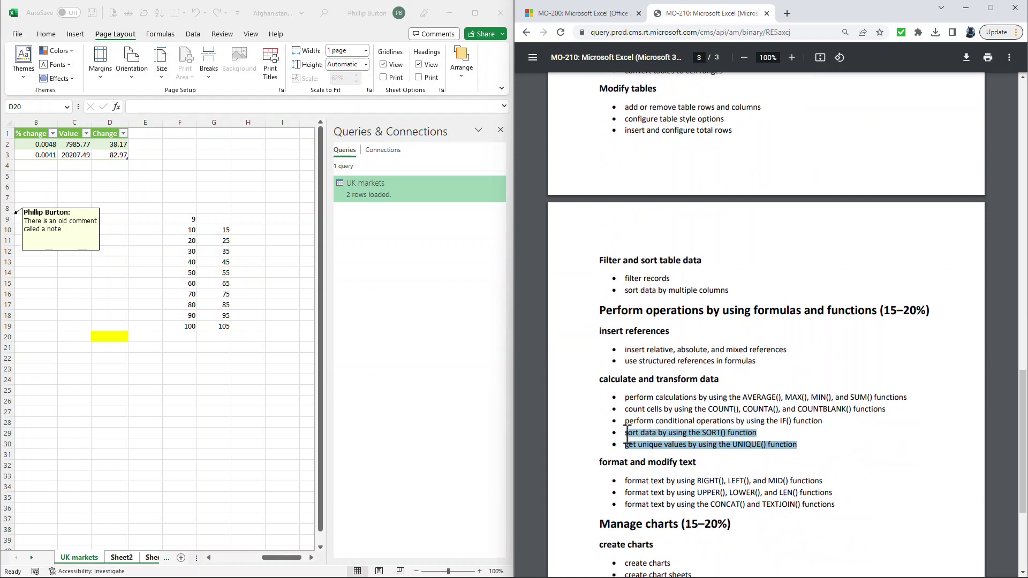
pyautogui.click(812, 448)
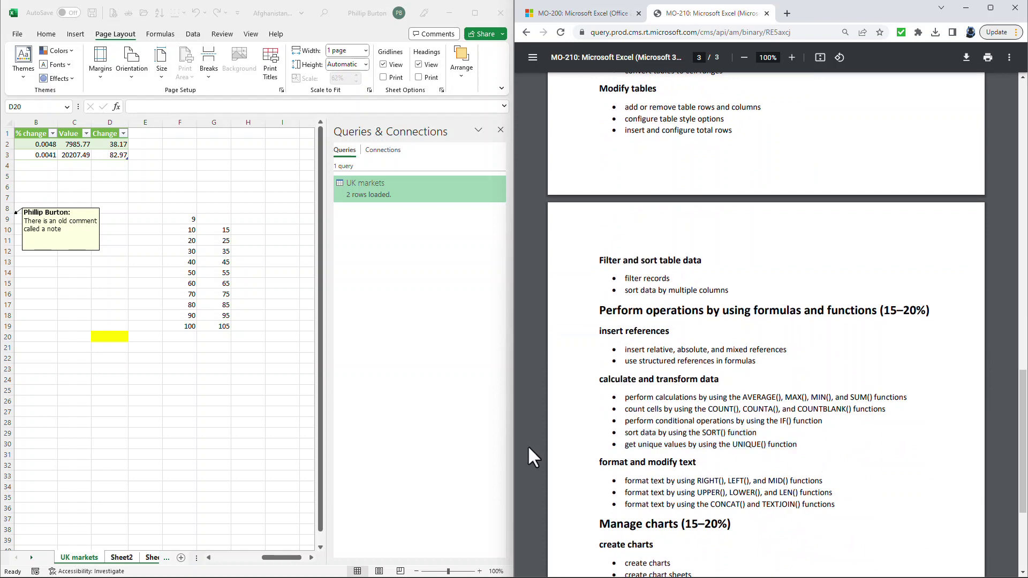
pyautogui.click(28, 560)
# - Switch to Sheet1, close Queries & Connections, and maximize Excel on the Home tab
pyautogui.click(31, 557)
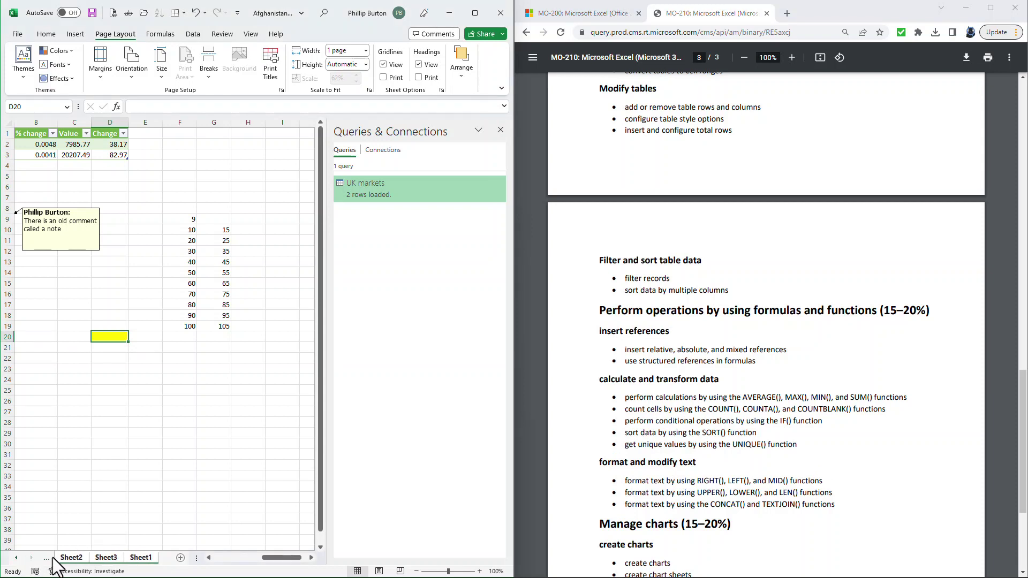
pyautogui.click(141, 558)
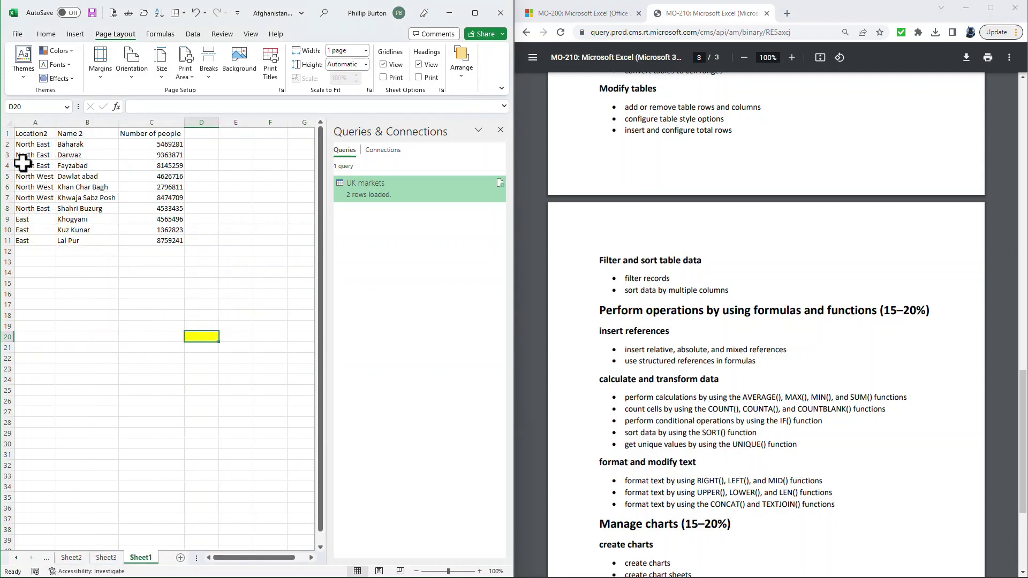
pyautogui.click(501, 131)
pyautogui.moveTo(34, 133); pyautogui.dragTo(146, 237)
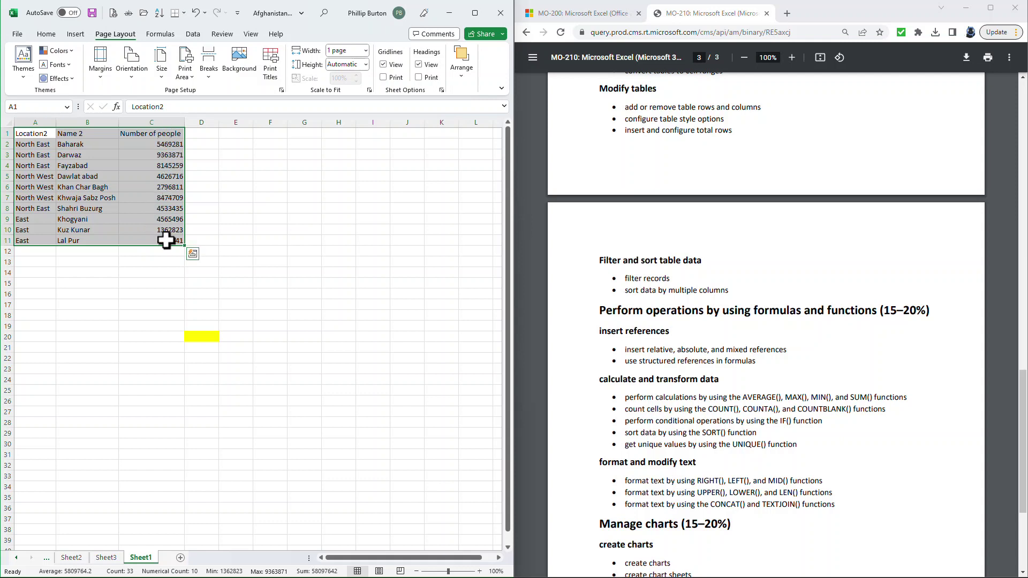
pyautogui.click(46, 34)
pyautogui.click(481, 15)
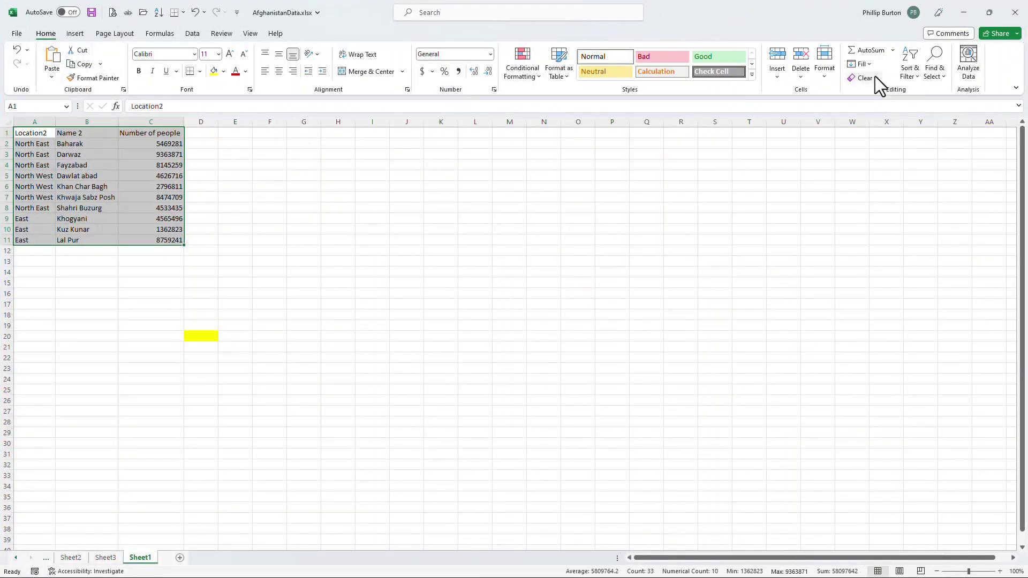
pyautogui.click(911, 67)
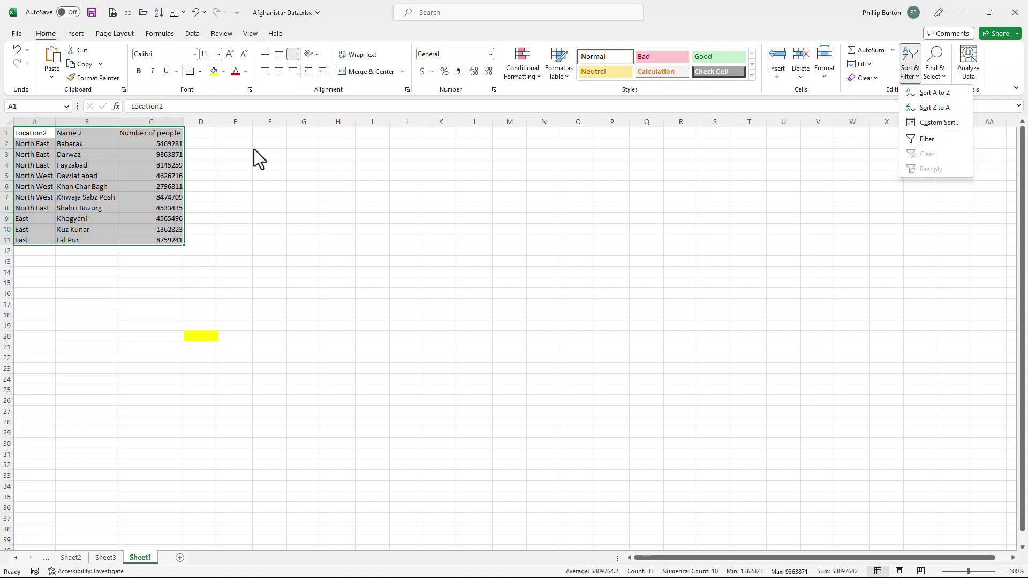
pyautogui.moveTo(239, 138); pyautogui.dragTo(244, 129)
# - Enter =SORT(A1:C11) in E1 to spill a sorted copy of the district table
pyautogui.click(244, 129)
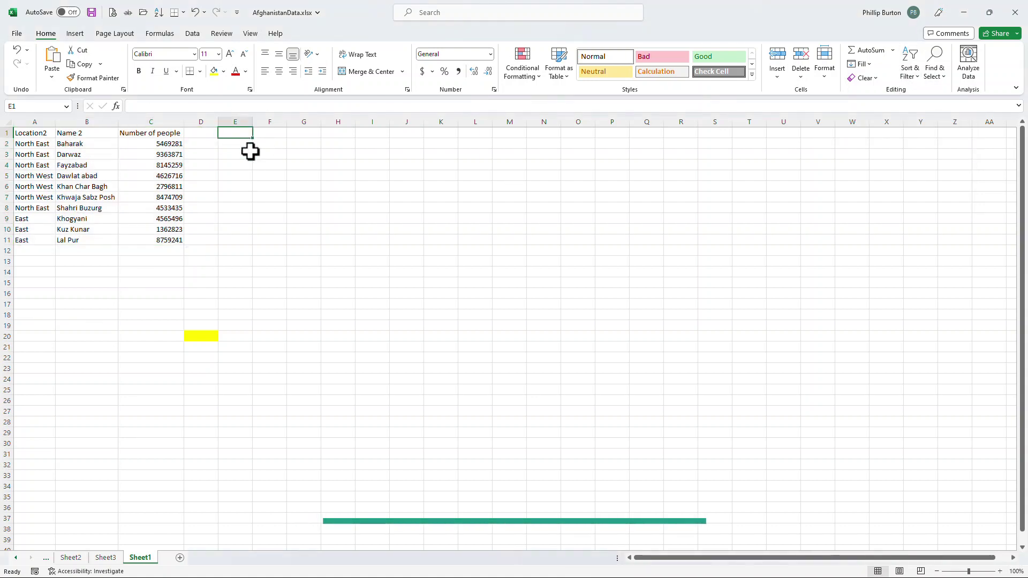
pyautogui.write('=sort(')
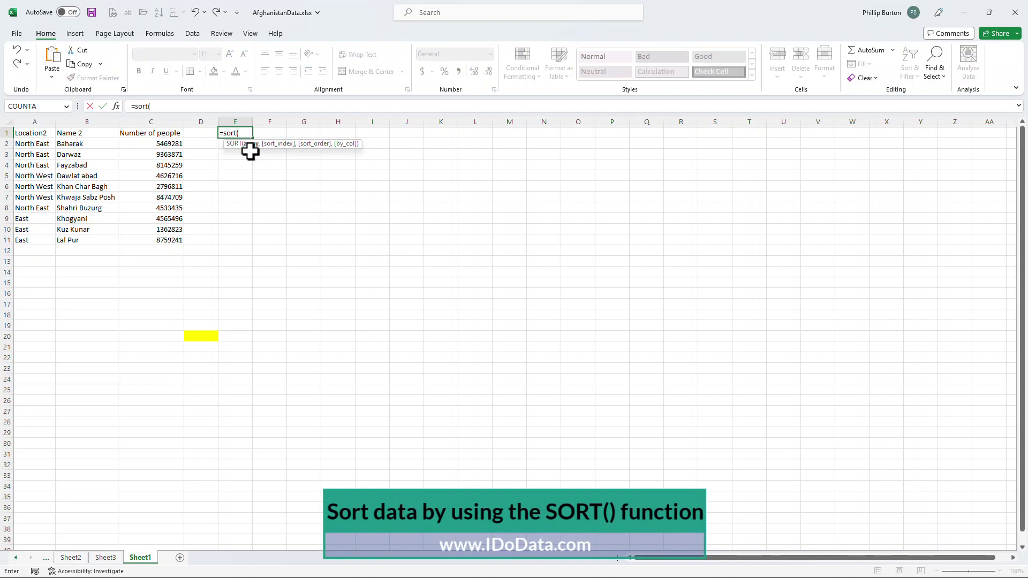
pyautogui.moveTo(32, 134); pyautogui.dragTo(160, 242)
pyautogui.write(')')
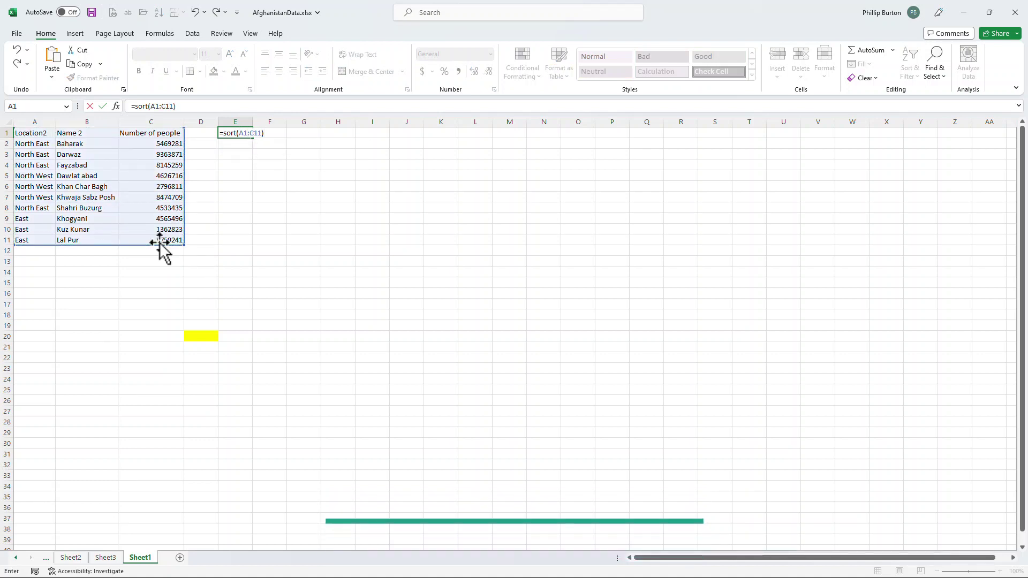
pyautogui.hotkey('ctrl', 'Return')
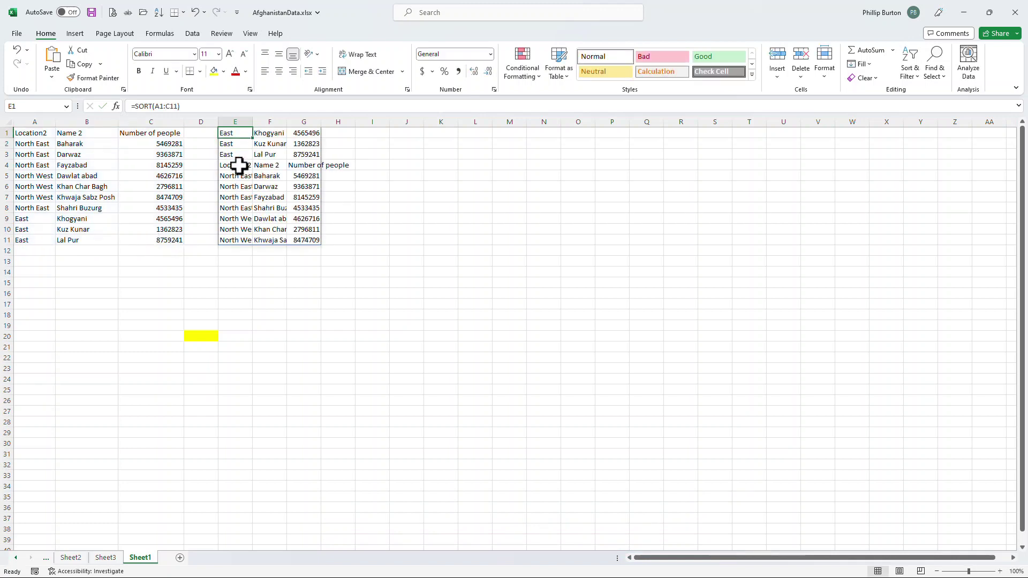
pyautogui.moveTo(239, 166); pyautogui.dragTo(321, 172)
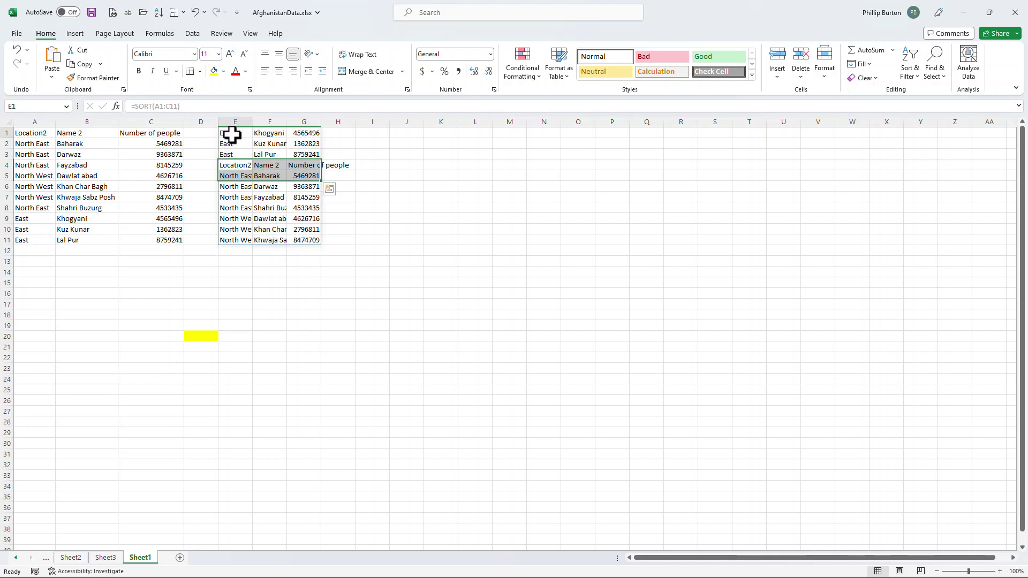
# - Change the SORT range to A2:C11 so the header row is excluded
pyautogui.click(162, 105)
pyautogui.press('BackSpace')
pyautogui.write('2')
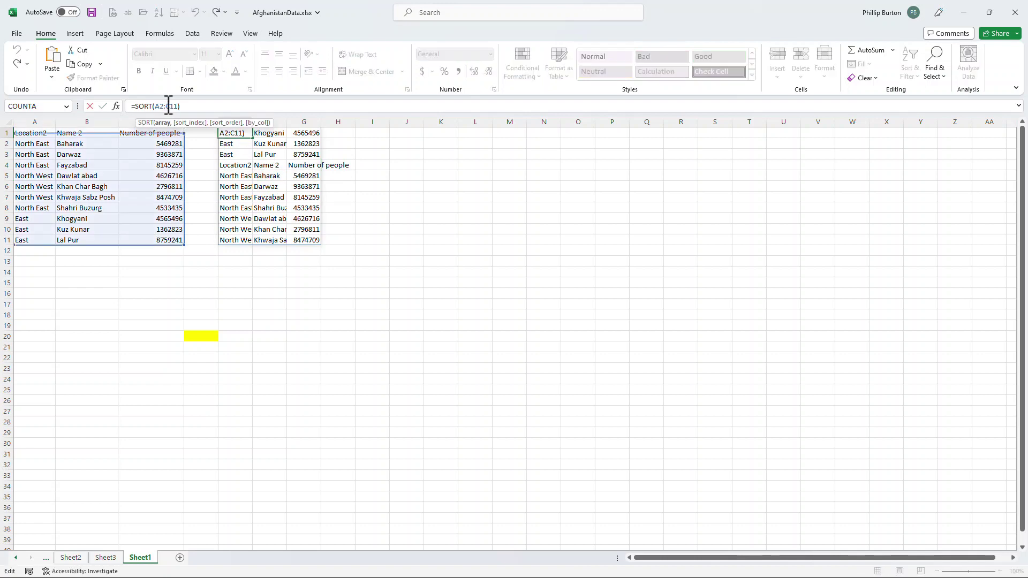
pyautogui.hotkey('ctrl', 'Return')
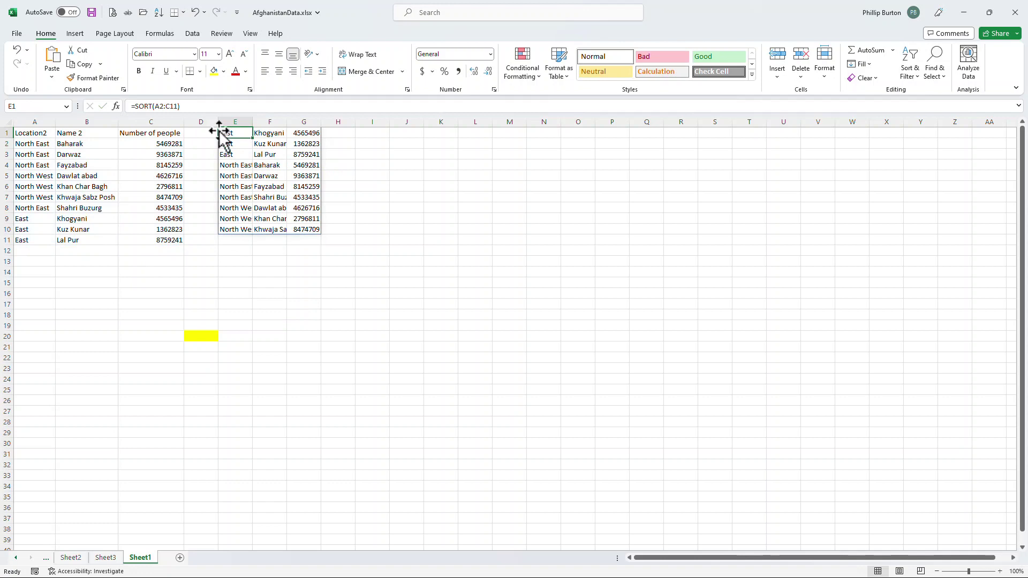
# - Insert cells in row 1 above the results, shifting them down
pyautogui.moveTo(206, 132); pyautogui.dragTo(336, 132)
pyautogui.rightClick(336, 134)
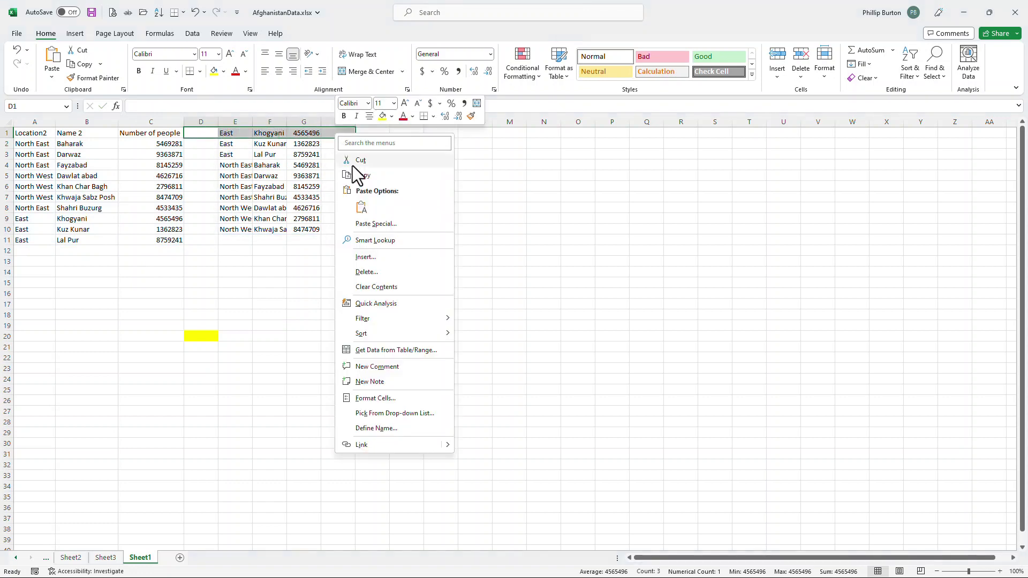
pyautogui.click(366, 257)
pyautogui.click(360, 301)
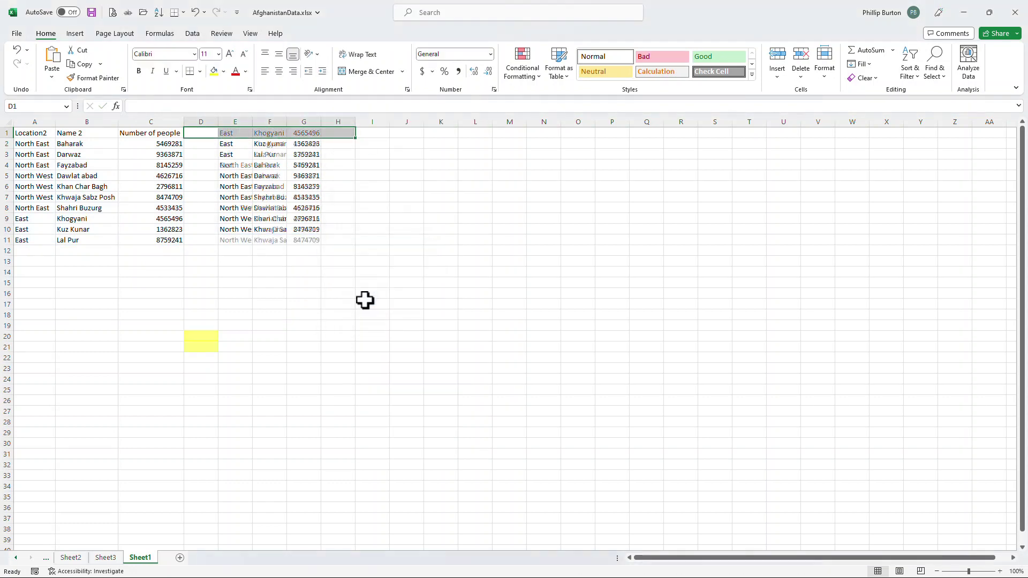
pyautogui.click(338, 240)
# - Copy the headings A1:C1 to E1:G1 and autofit columns E to G
pyautogui.moveTo(37, 132); pyautogui.dragTo(142, 133)
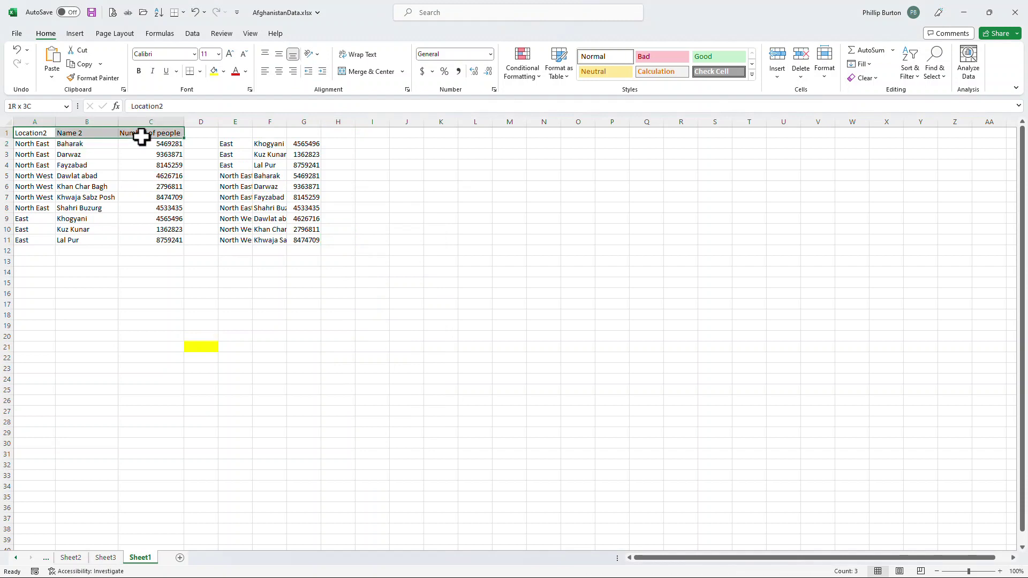
pyautogui.hotkey('ctrl', 'c')
pyautogui.click(241, 135)
pyautogui.hotkey('ctrl', 'v')
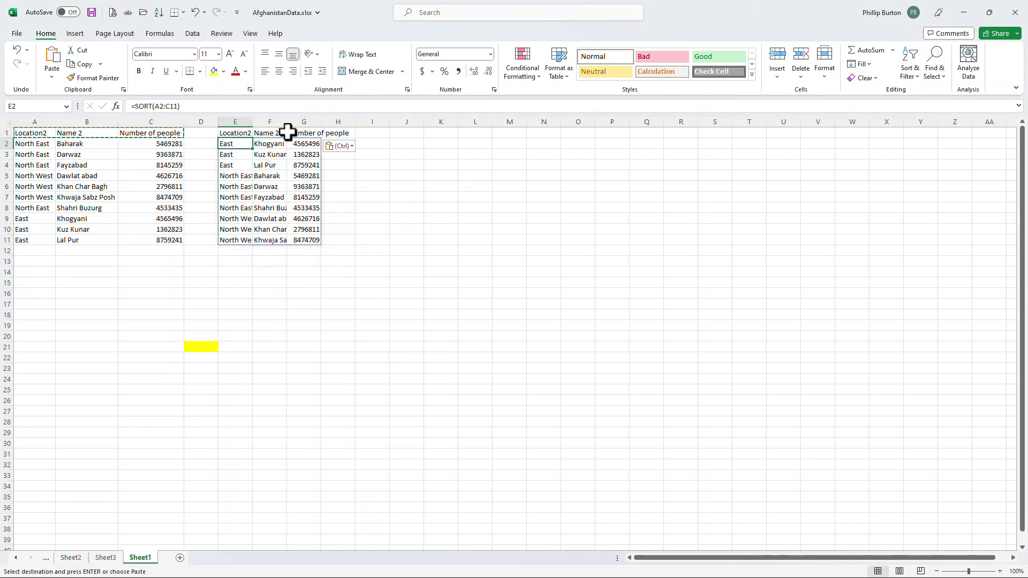
pyautogui.moveTo(245, 121); pyautogui.dragTo(290, 122)
pyautogui.doubleClick(288, 121)
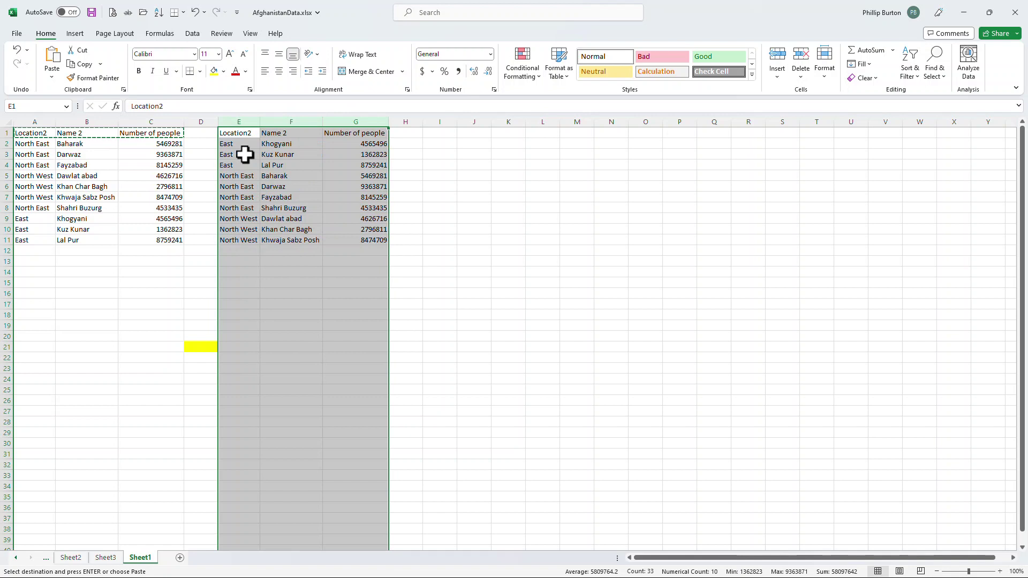
# - Review the spilled results from E2 and their population figures
pyautogui.click(244, 145)
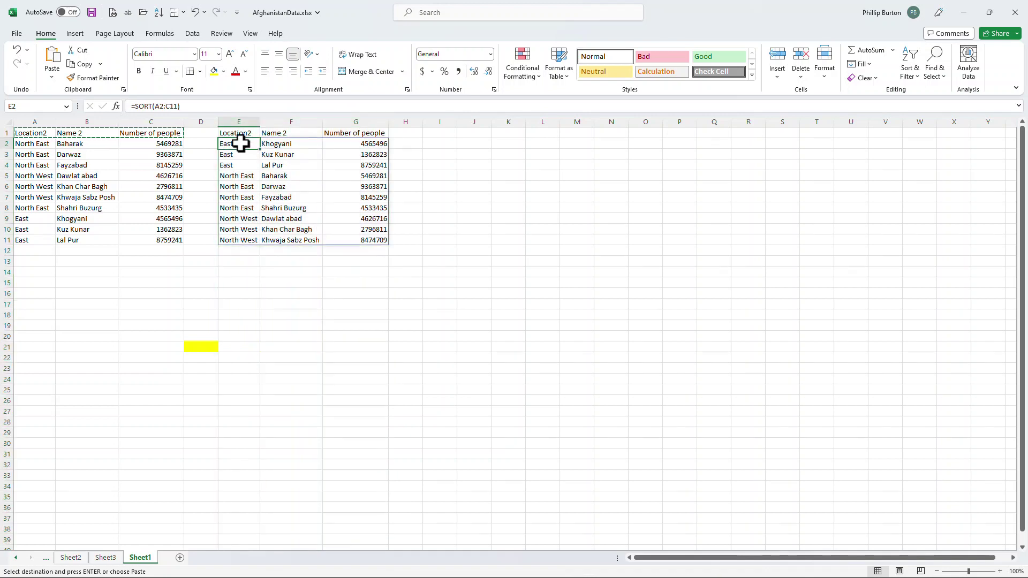
pyautogui.moveTo(240, 134); pyautogui.dragTo(244, 252)
pyautogui.click(239, 143)
pyautogui.moveTo(333, 141); pyautogui.dragTo(344, 220)
# - Add sort index 3 to the E2 formula to sort by number of people
pyautogui.click(224, 146)
pyautogui.click(183, 107)
pyautogui.write(',')
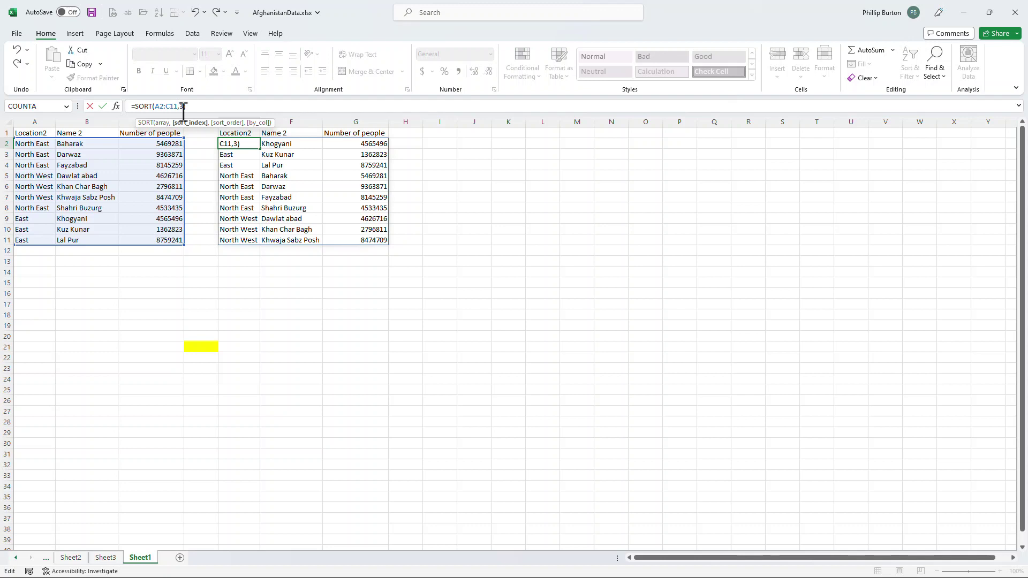
pyautogui.write('3)')
pyautogui.press('Return')
pyautogui.moveTo(362, 144); pyautogui.dragTo(377, 239)
# - Add descending order -1, making E2 =SORT(A2:C11,3,-1)
pyautogui.click(239, 142)
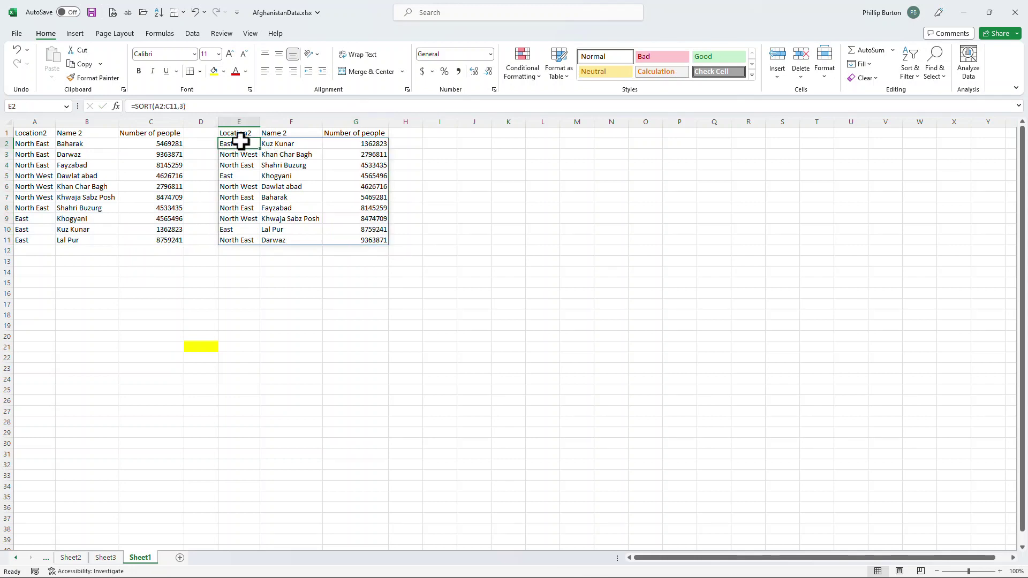
pyautogui.click(200, 106)
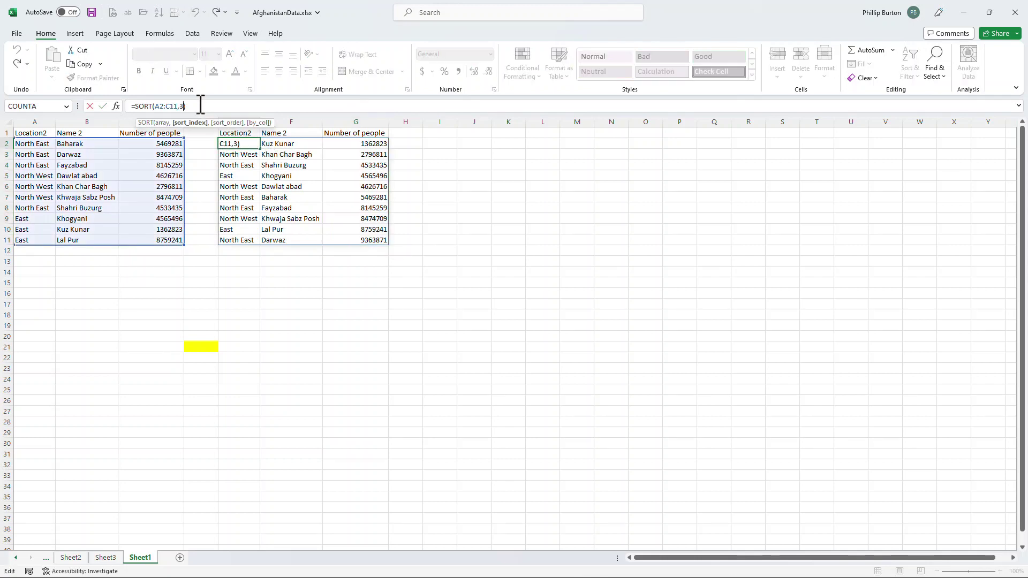
pyautogui.write(',')
pyautogui.press('Down')
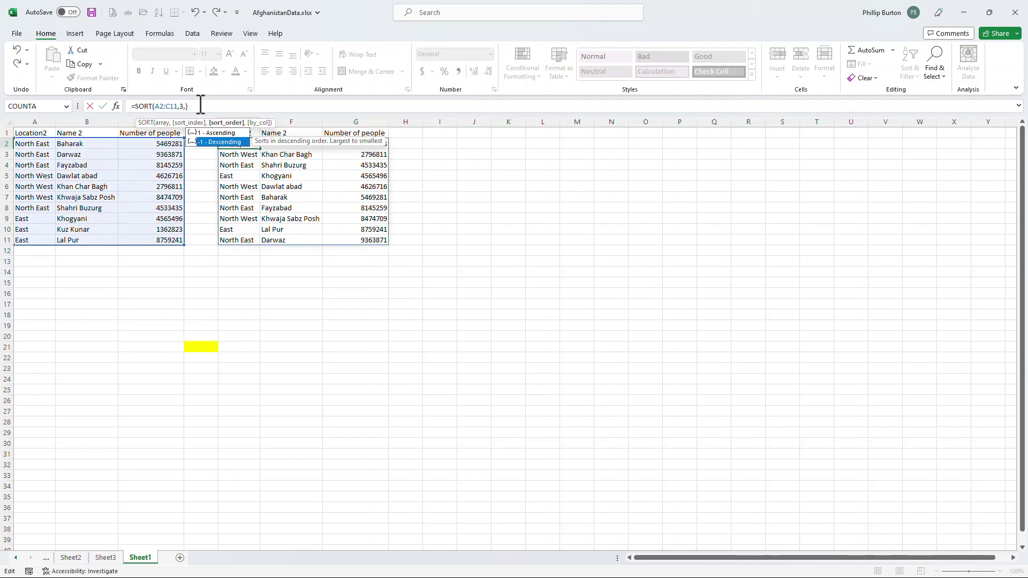
pyautogui.press('Tab')
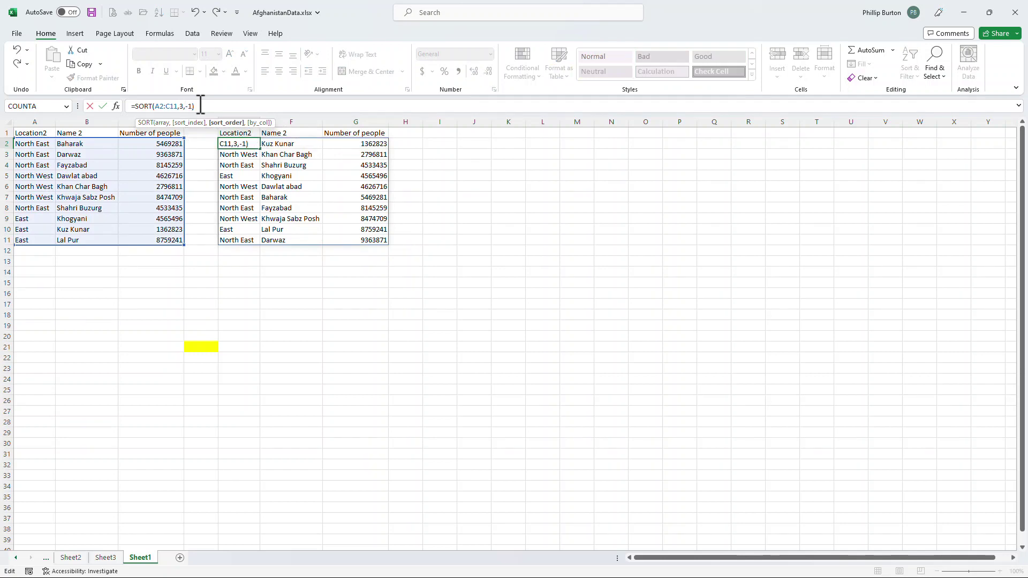
pyautogui.press('Return')
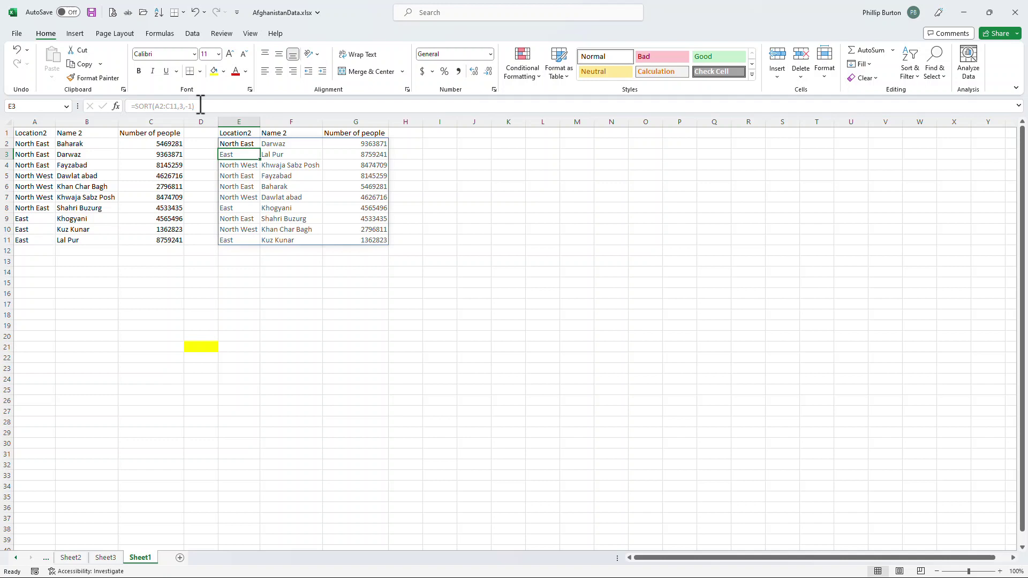
# - Reopen the formula and discard an extra comma, keeping =SORT(A2:C11,3,-1)
pyautogui.click(249, 143)
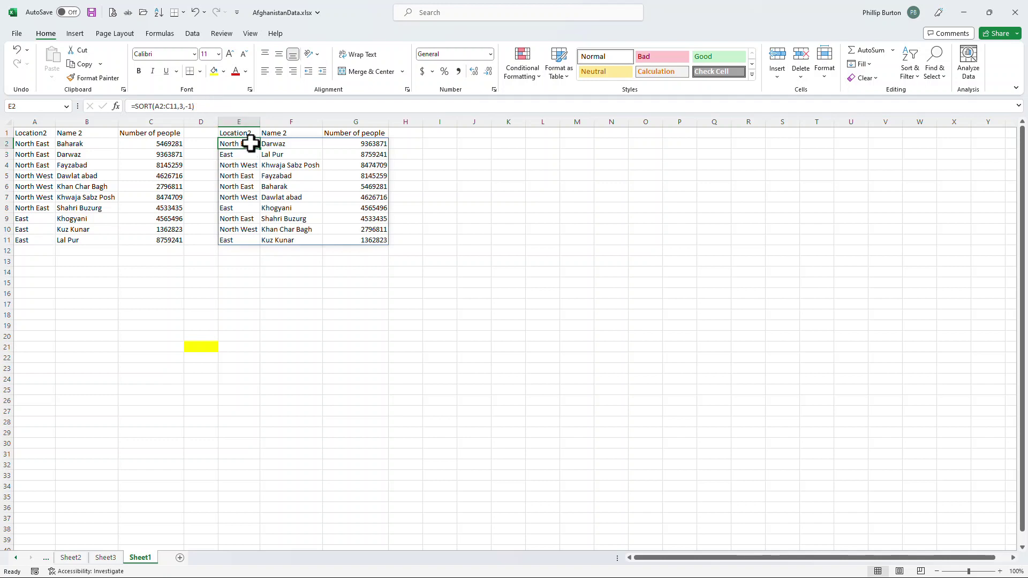
pyautogui.click(193, 106)
pyautogui.write(',')
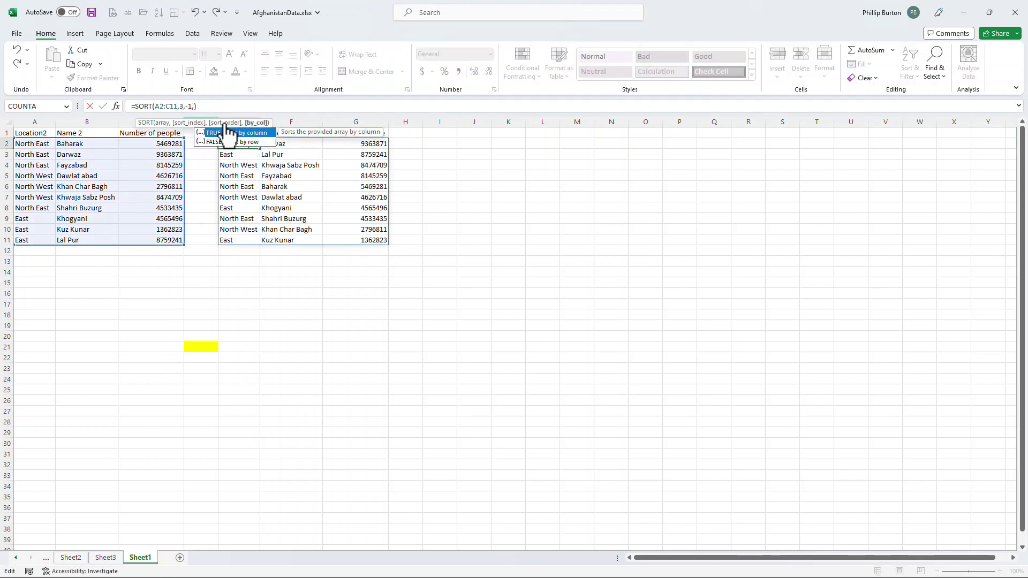
pyautogui.press('BackSpace')
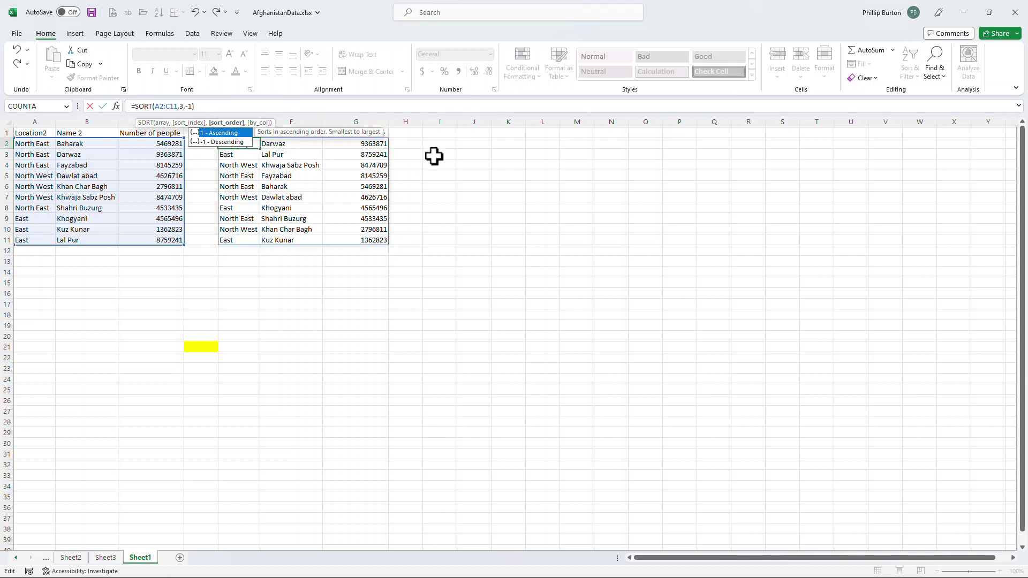
pyautogui.press('Escape')
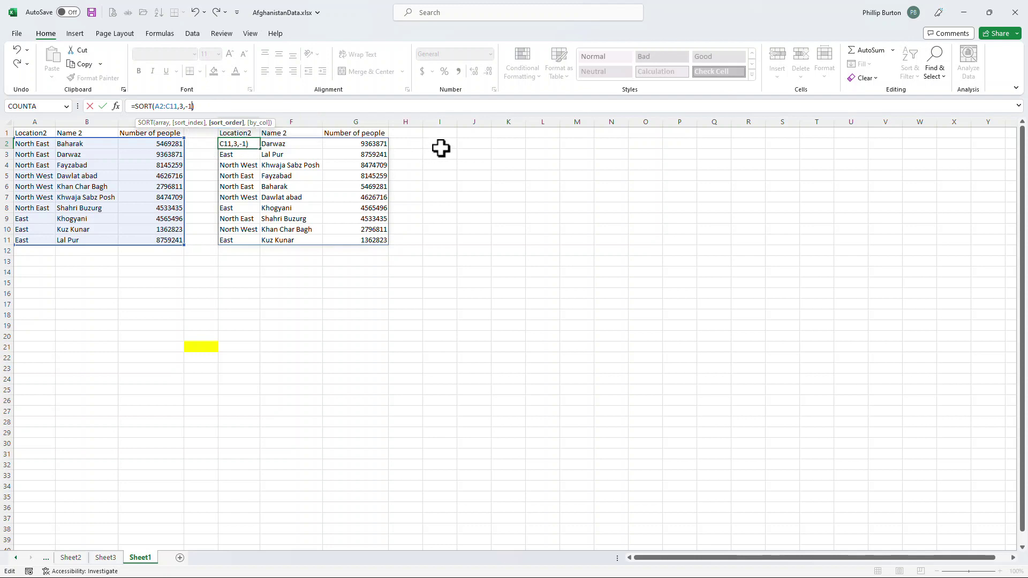
# - Enter =UNIQUE(A2:A11) in I2, selecting A2:A11 as the array
pyautogui.moveTo(37, 133); pyautogui.dragTo(34, 231)
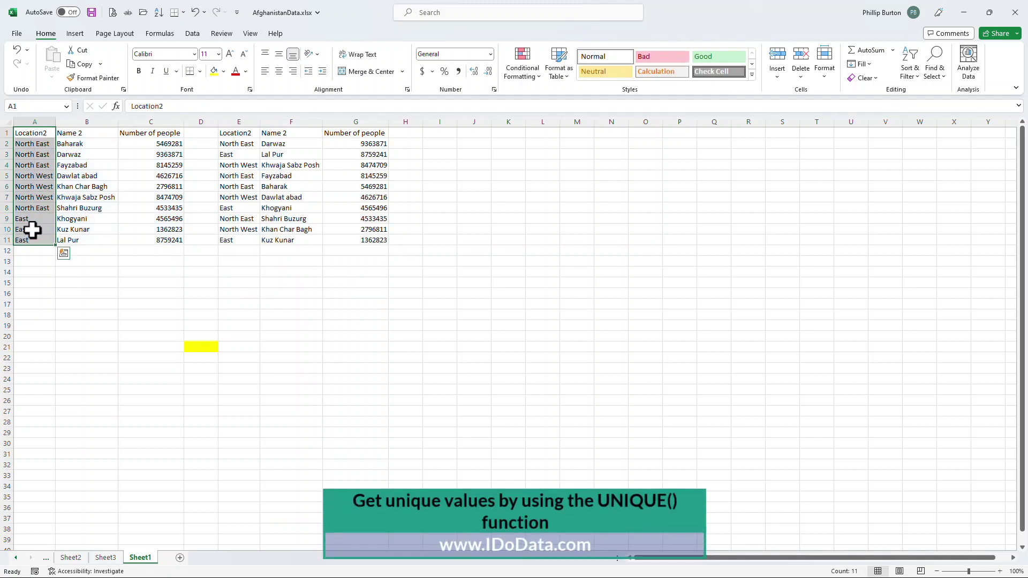
pyautogui.click(445, 132)
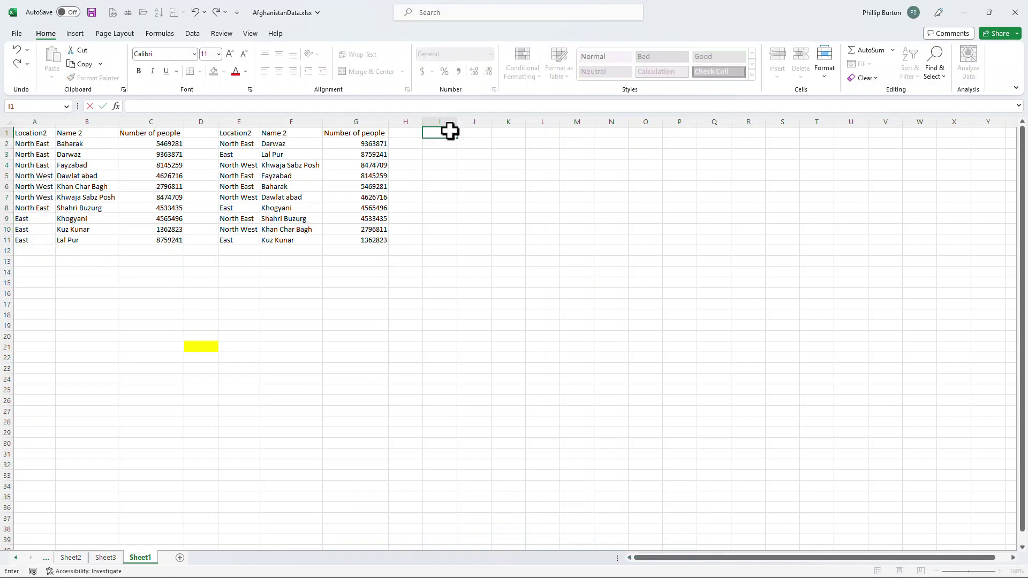
pyautogui.press('Return')
pyautogui.write('=uniq')
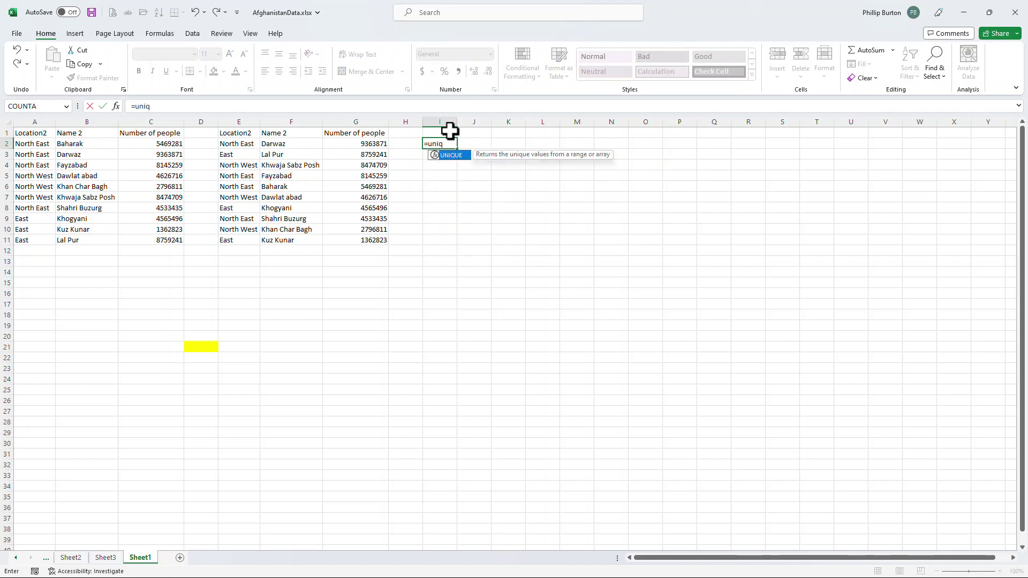
pyautogui.write('ue(')
pyautogui.moveTo(32, 143); pyautogui.dragTo(30, 240)
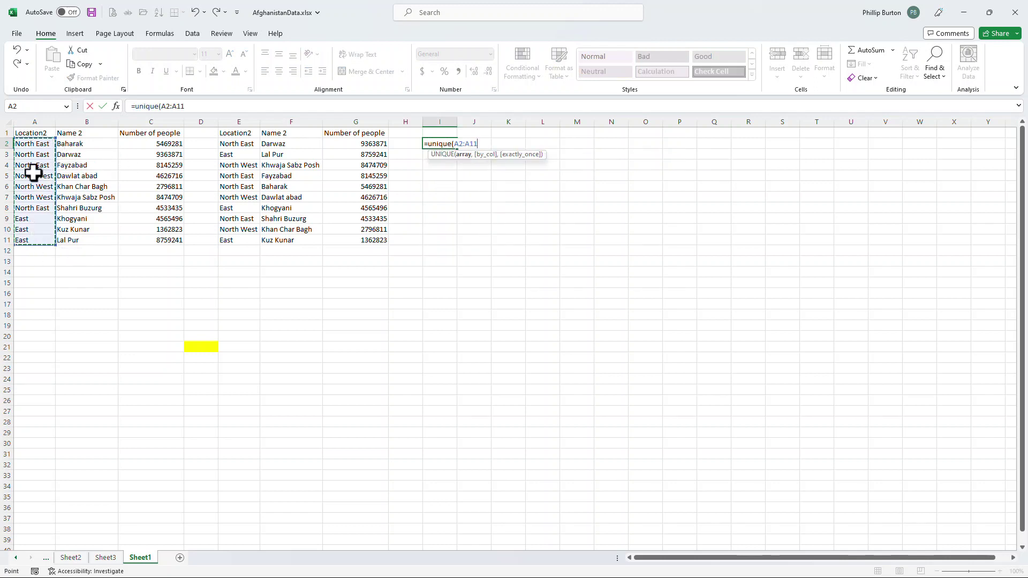
pyautogui.write(')')
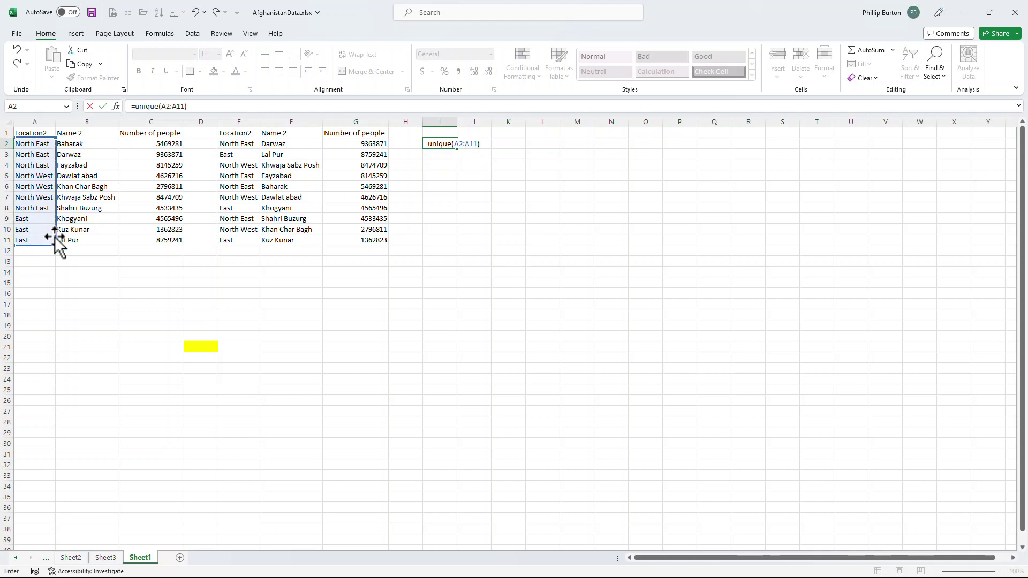
pyautogui.hotkey('ctrl', 'Return')
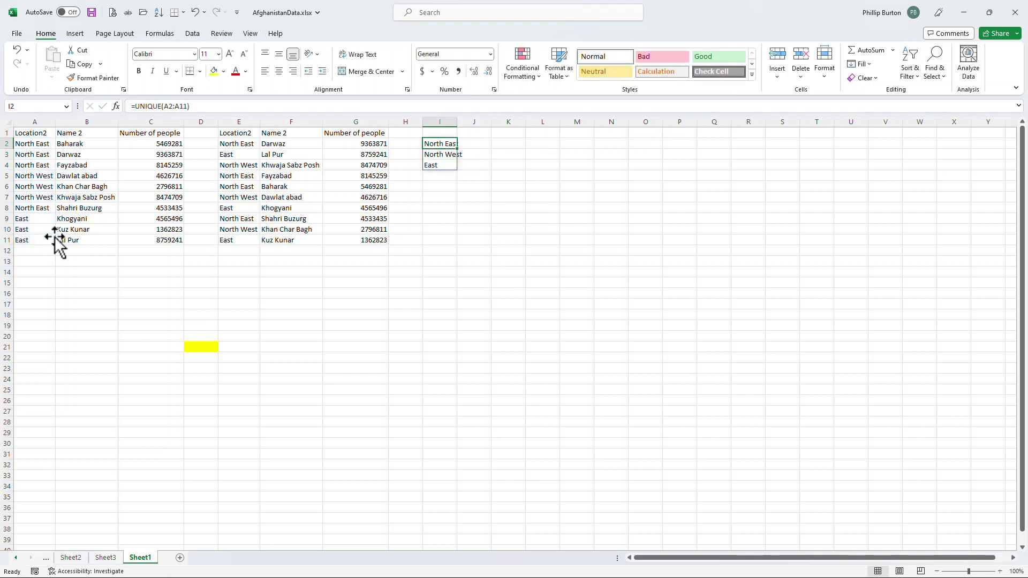
# - Check the North East, North West and East entries against the I2 result
pyautogui.click(41, 145)
pyautogui.click(33, 176)
pyautogui.click(24, 219)
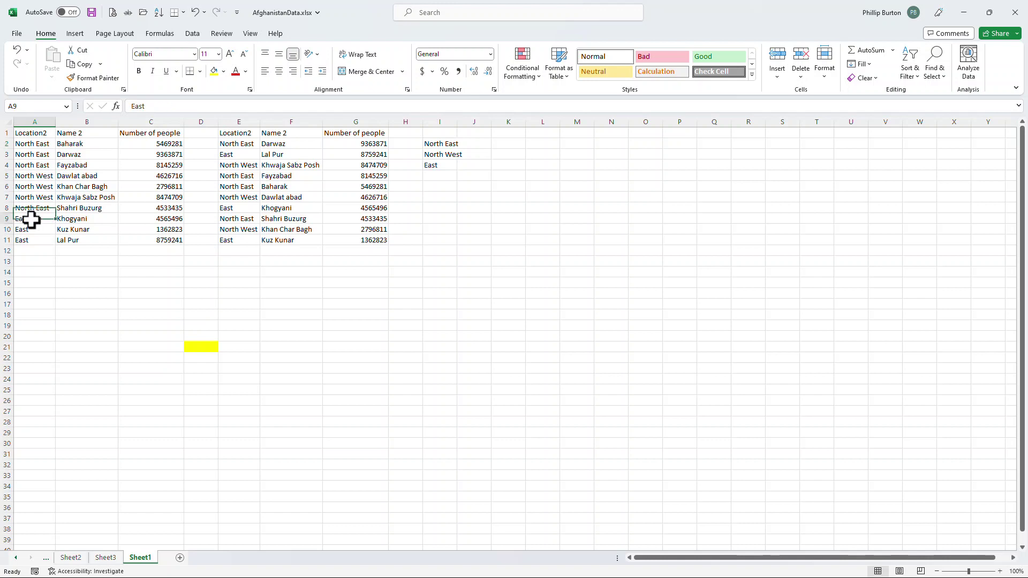
pyautogui.click(432, 144)
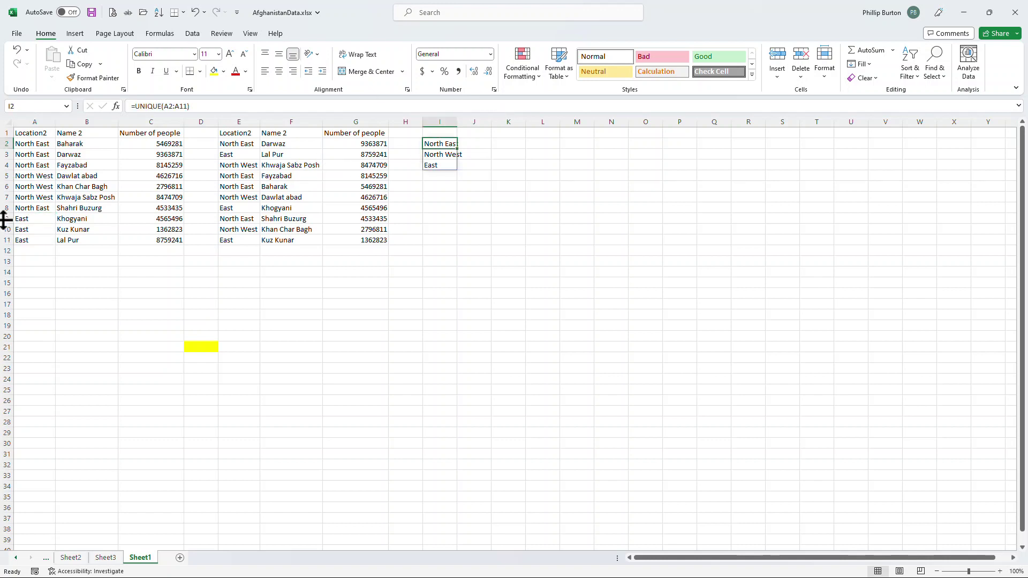
# - Change A7 from North West to North and review the updated results
pyautogui.click(33, 195)
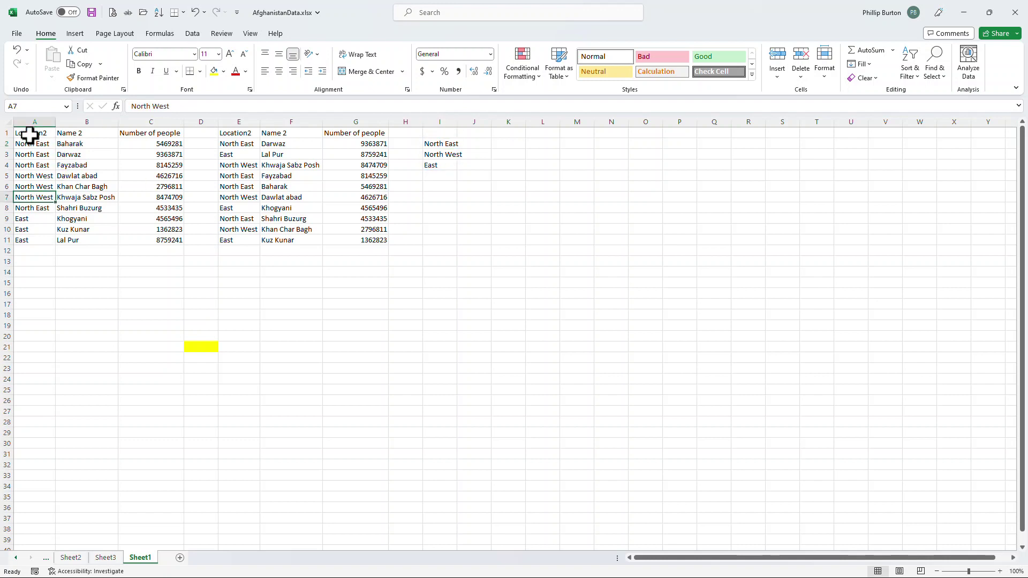
pyautogui.click(183, 106)
pyautogui.press('BackSpace')
pyautogui.press('BackSpace')
pyautogui.press('BackSpace')
pyautogui.press('BackSpace')
pyautogui.press('BackSpace')
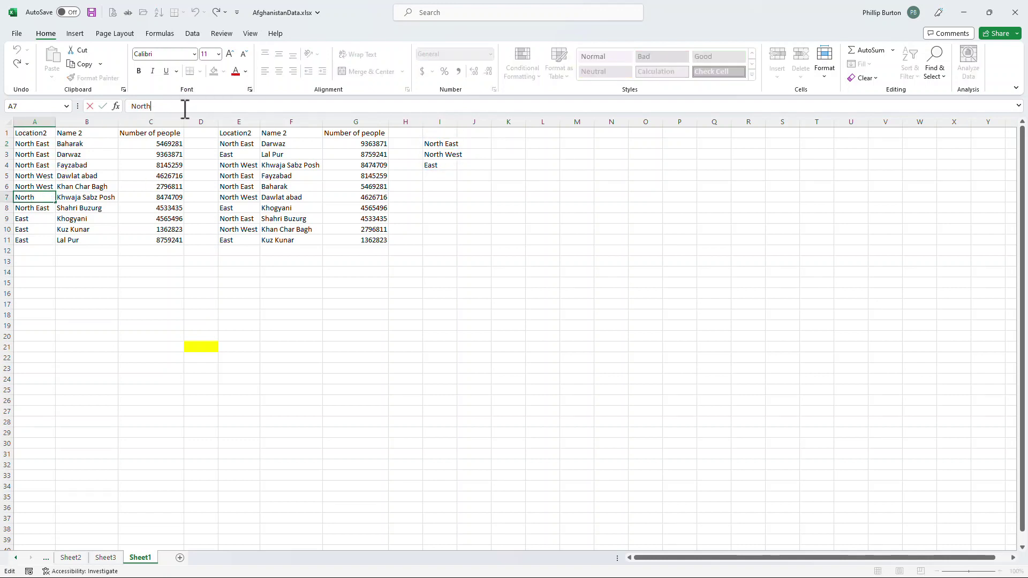
pyautogui.press('Return')
pyautogui.moveTo(449, 143); pyautogui.dragTo(439, 174)
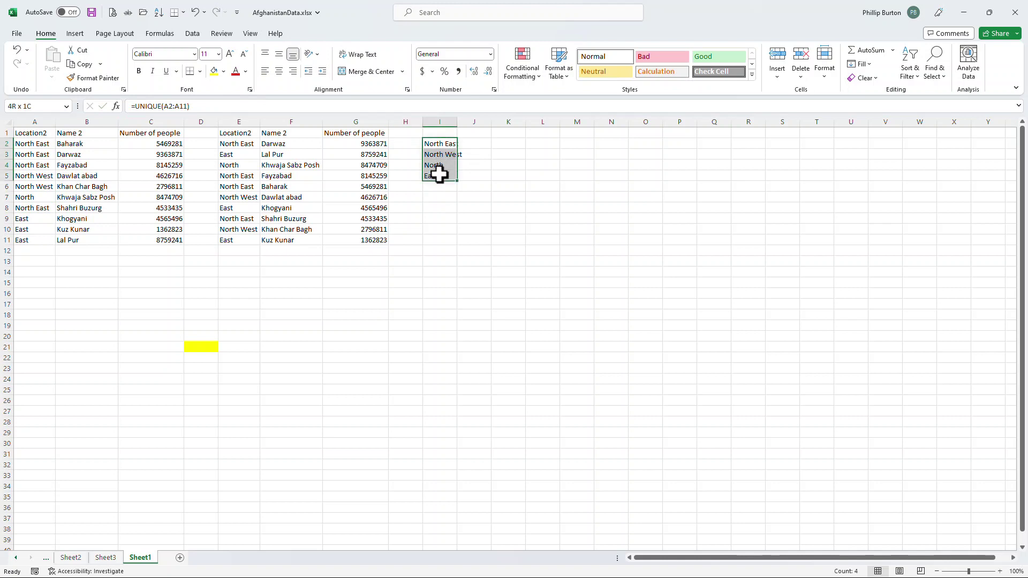
pyautogui.click(233, 166)
pyautogui.moveTo(233, 166); pyautogui.dragTo(372, 165)
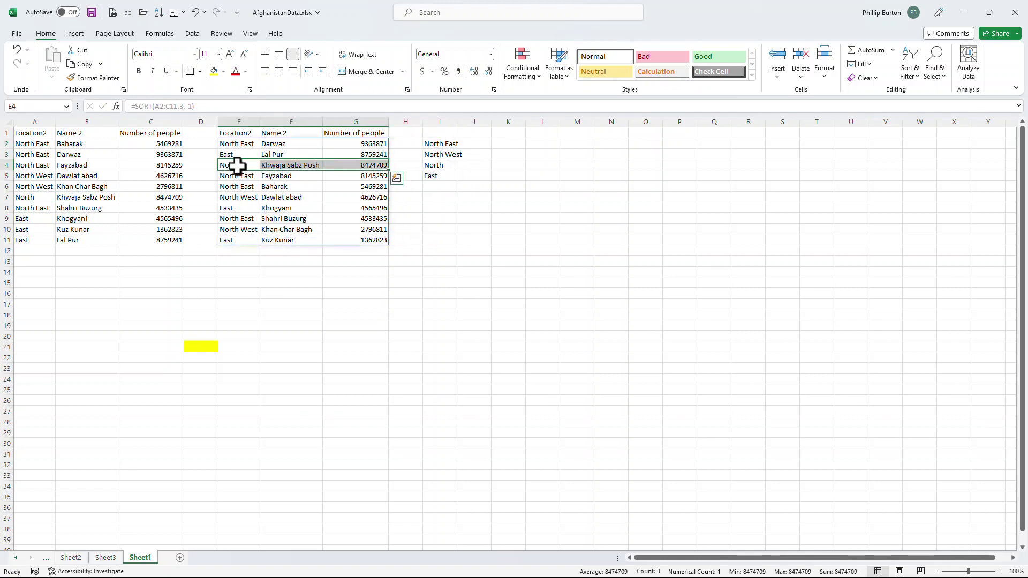
# - Add FALSE as the by_col argument of the UNIQUE formula in I2
pyautogui.click(444, 144)
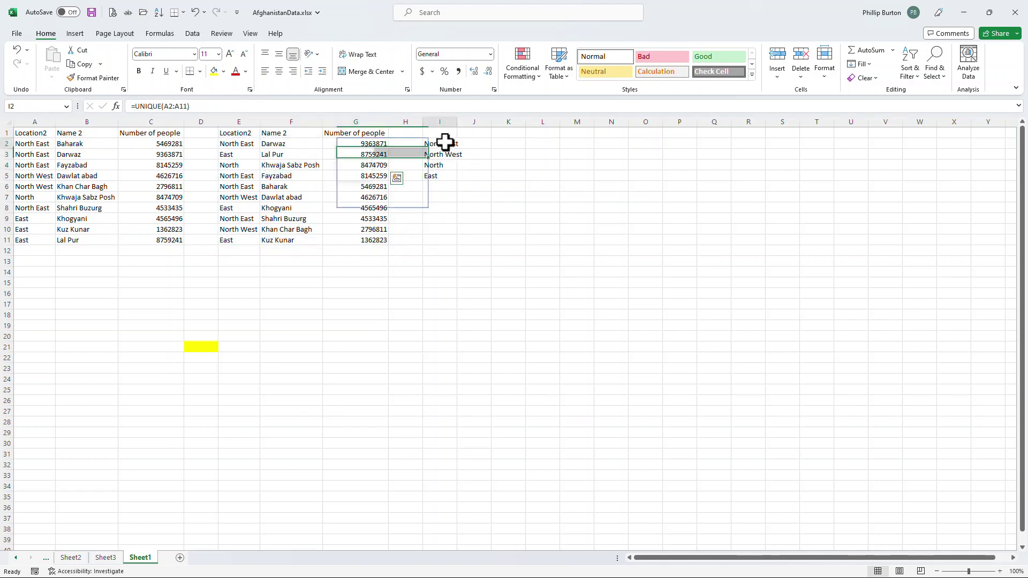
pyautogui.click(190, 106)
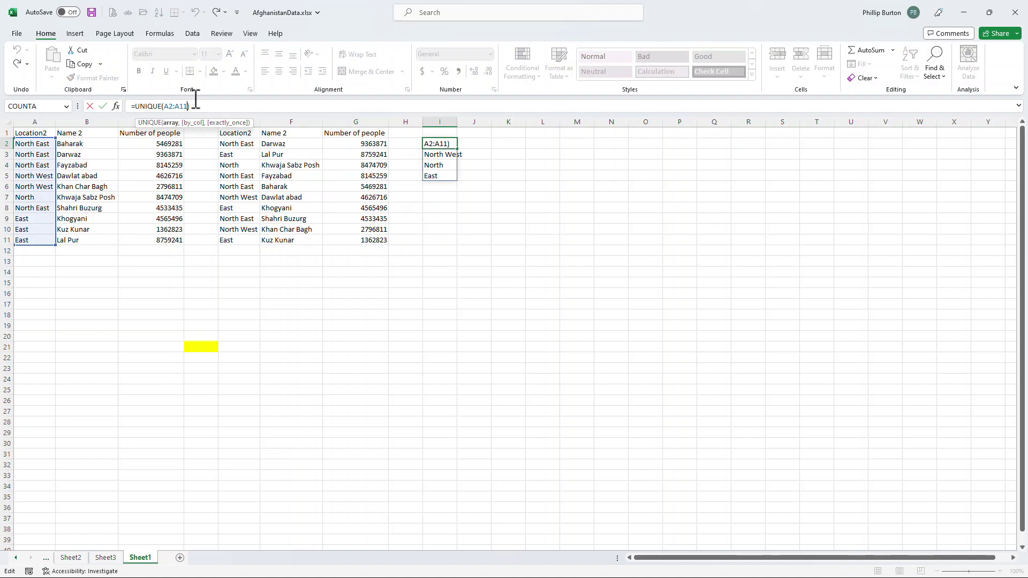
pyautogui.write(',')
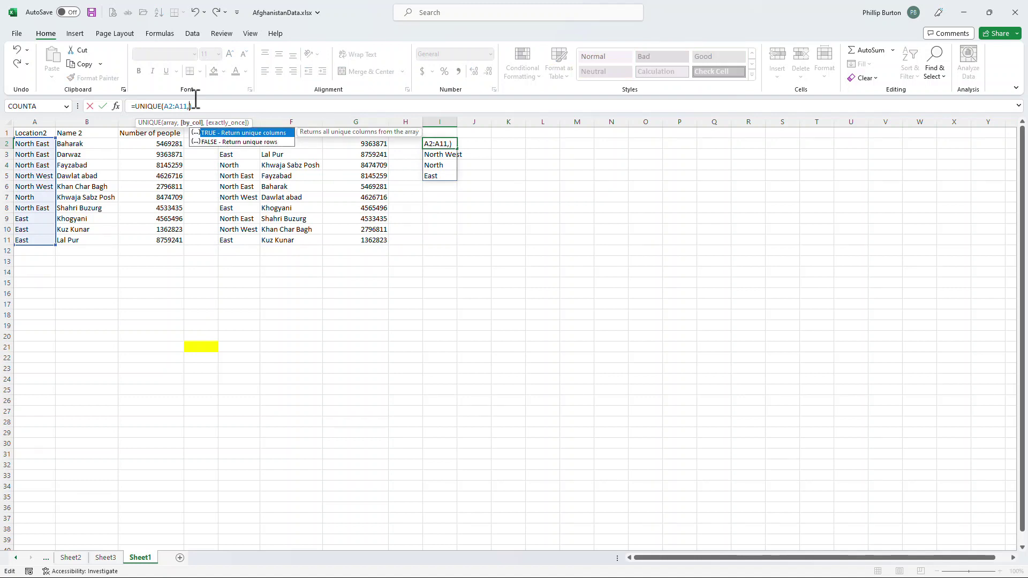
pyautogui.press('Down')
pyautogui.press('Tab')
pyautogui.press('Return')
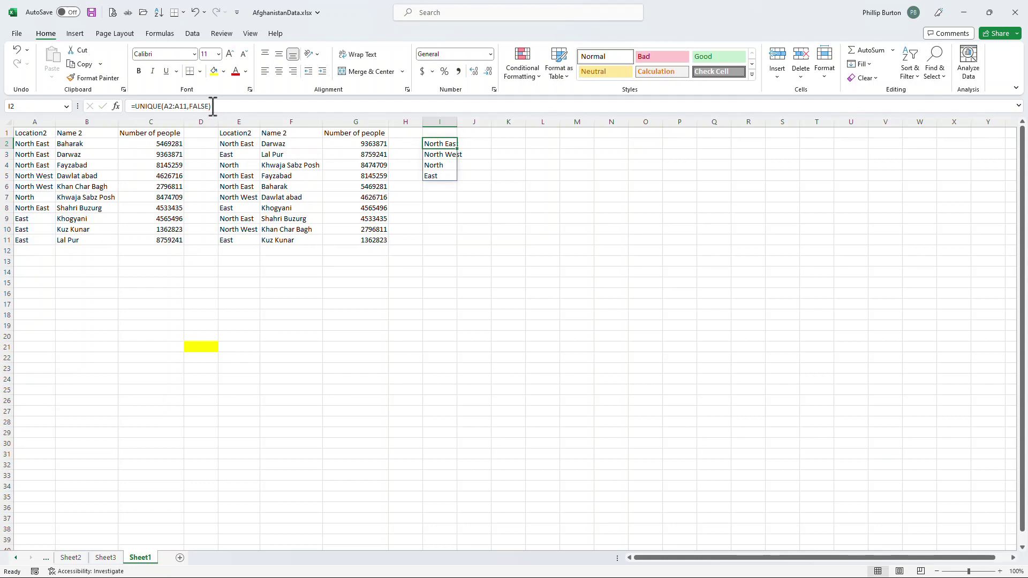
# - Set exactly_once to TRUE so I2 shows only North, then snap Excel left
pyautogui.click(212, 106)
pyautogui.write(',')
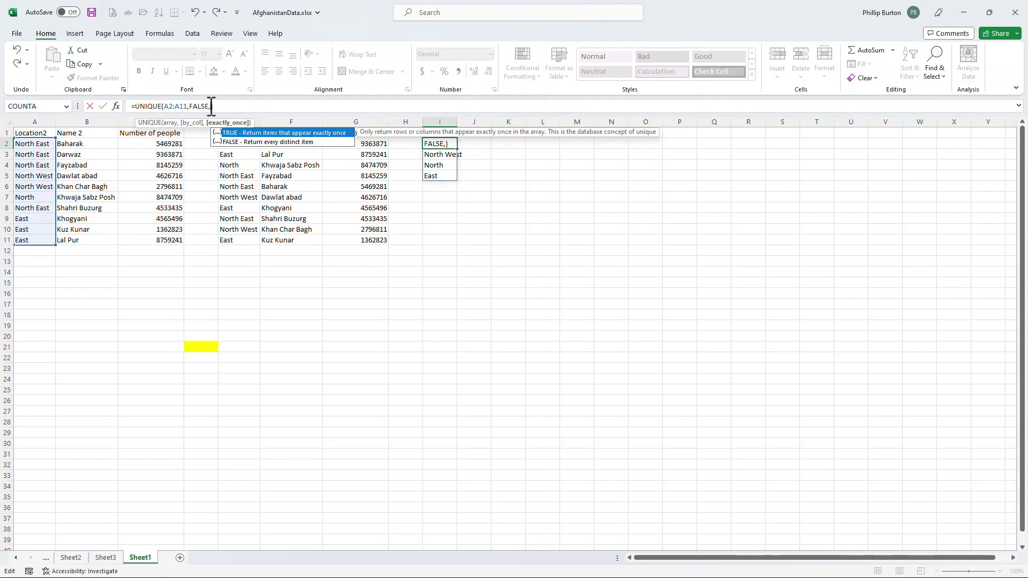
pyautogui.press('Tab')
pyautogui.press('Return')
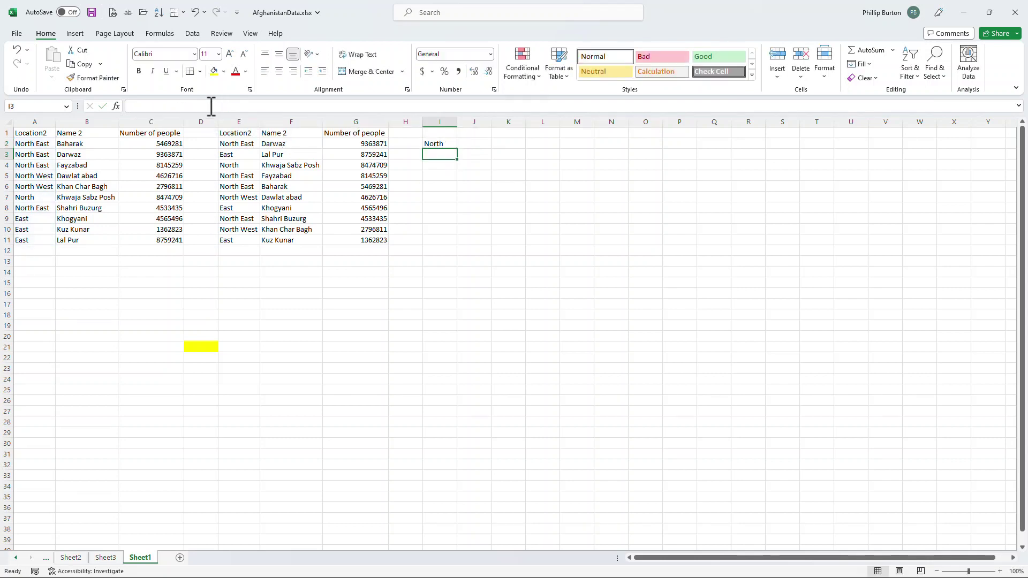
pyautogui.click(449, 144)
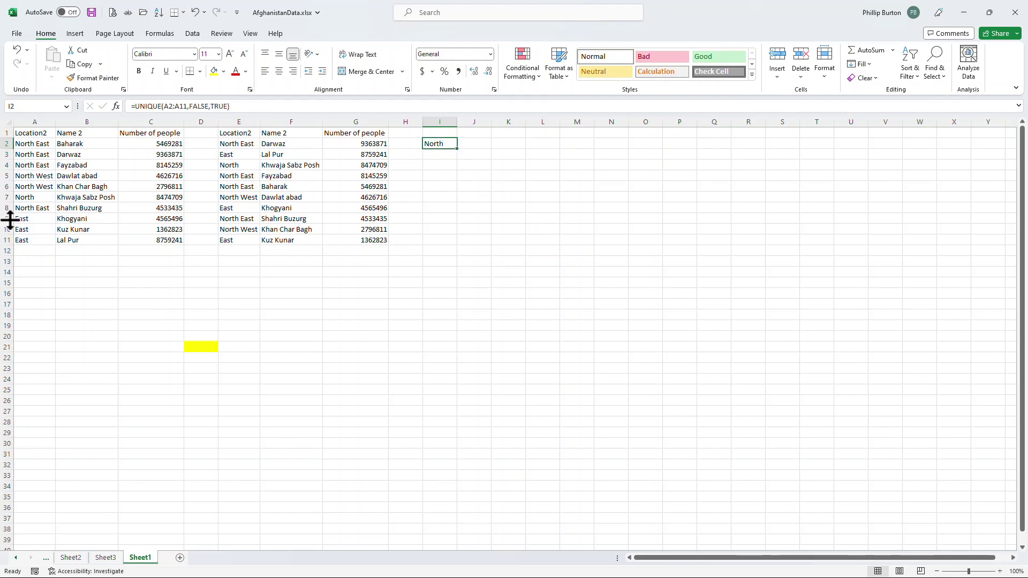
pyautogui.click(46, 208)
pyautogui.click(53, 198)
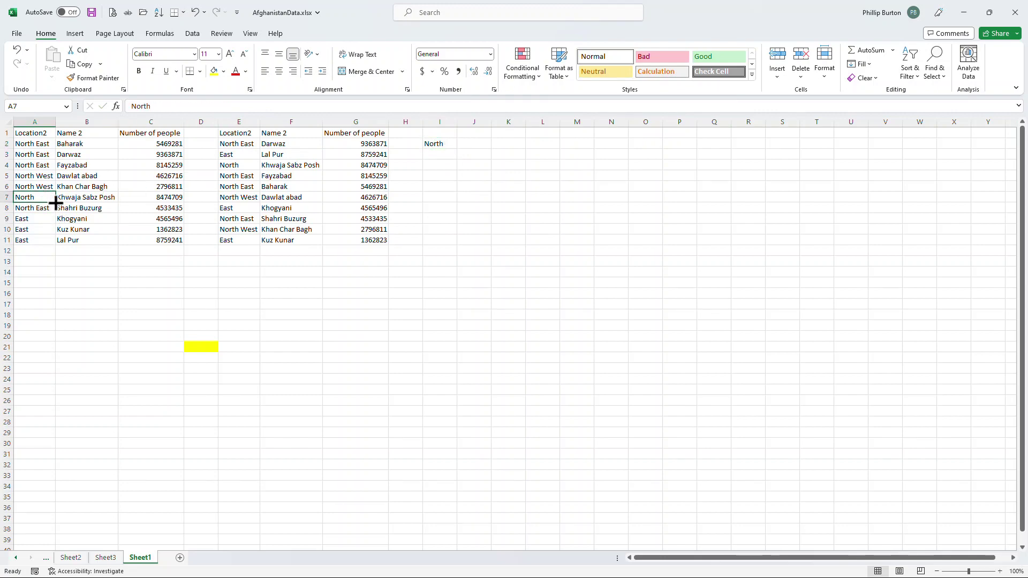
pyautogui.press('super+Left')
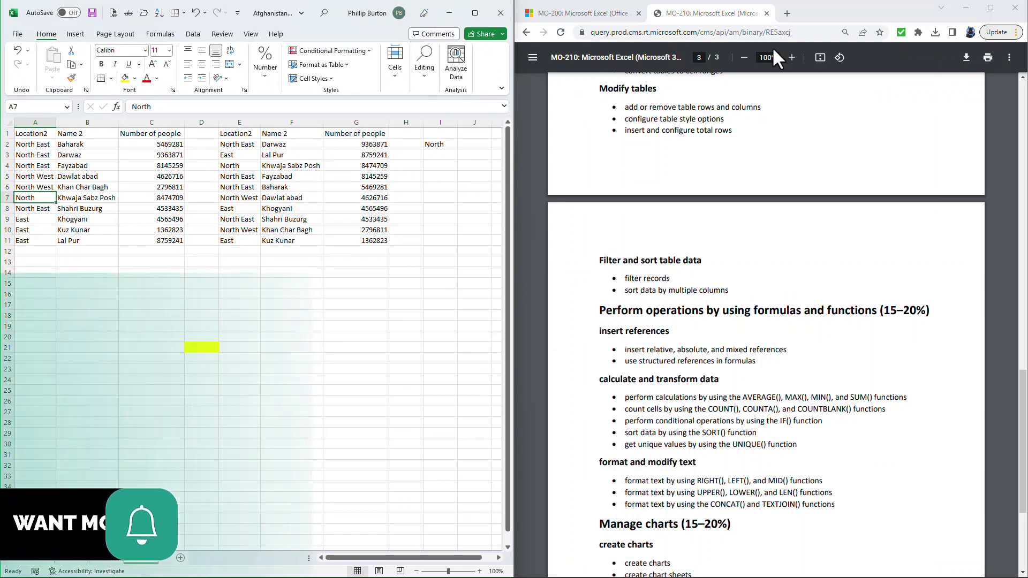
# - Scroll the PDF to the top and go back to the MO-210 exam page
pyautogui.moveTo(1023, 364); pyautogui.dragTo(1023, 89)
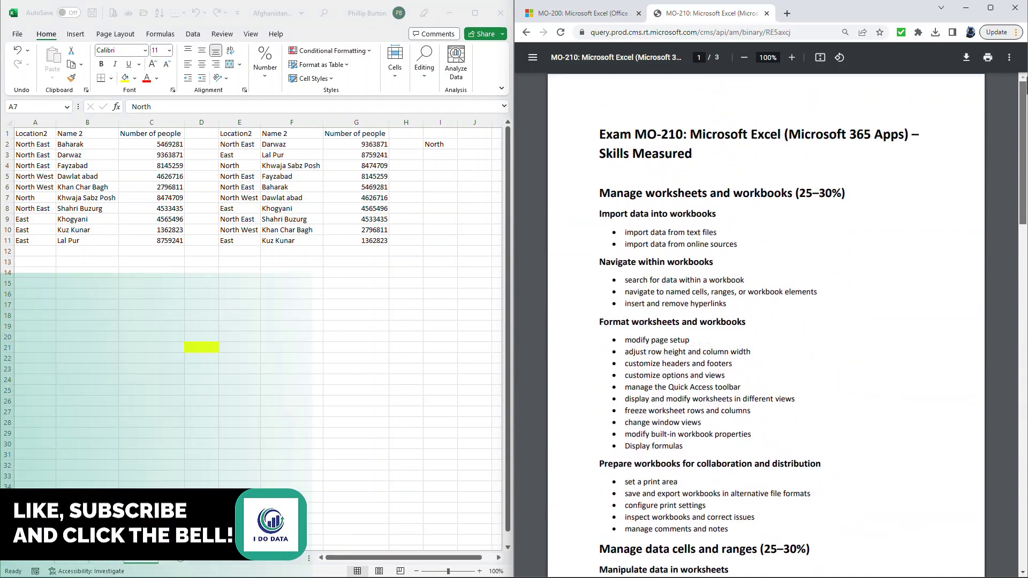
pyautogui.click(526, 33)
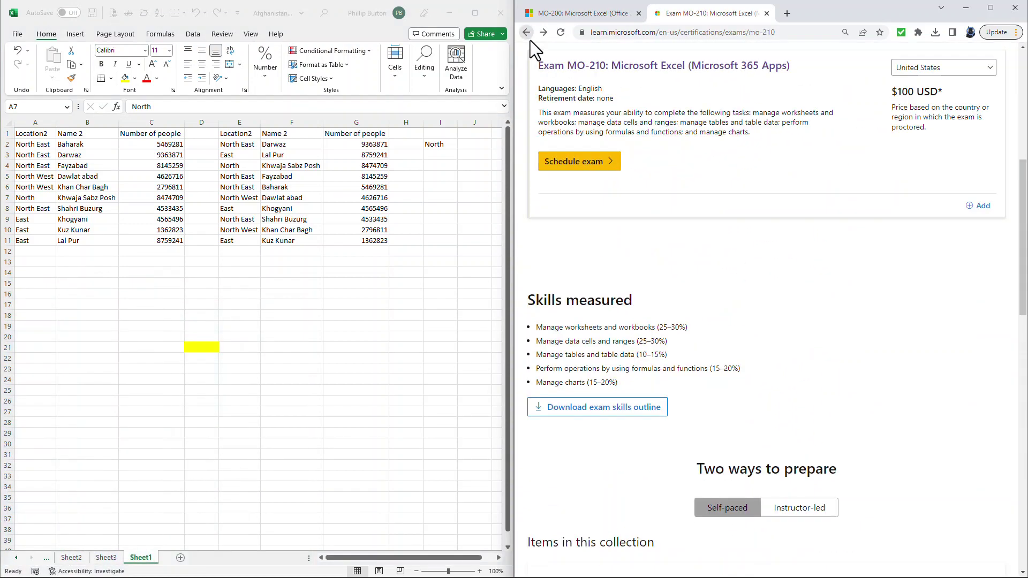
pyautogui.scroll(7, 857, 356)
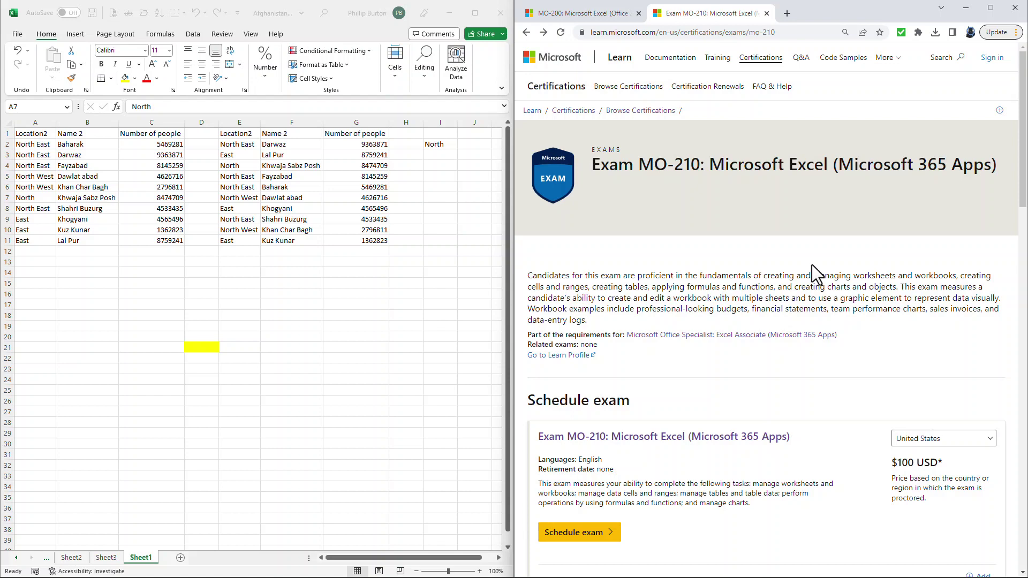
pyautogui.scroll(-4, 747, 420)
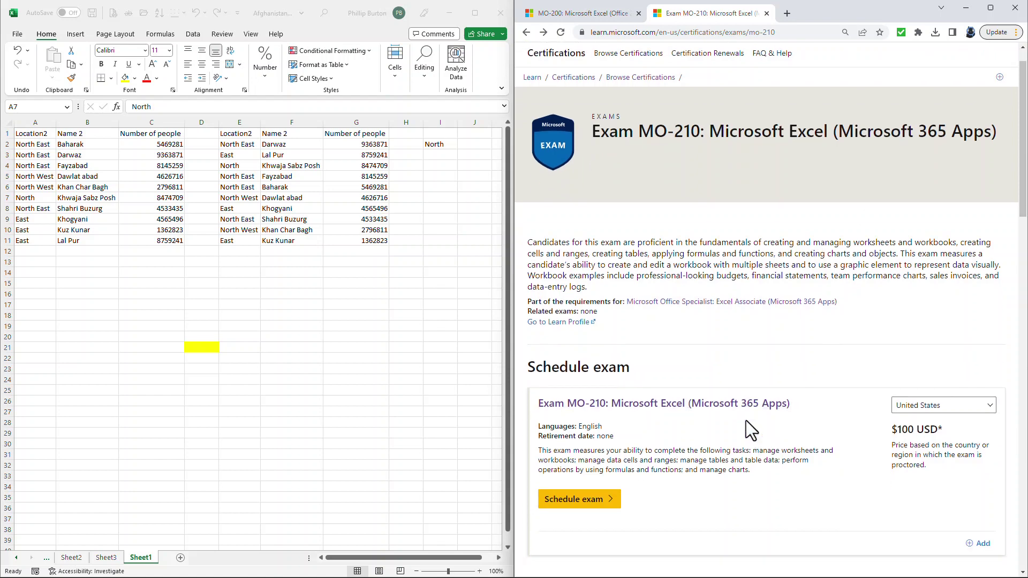